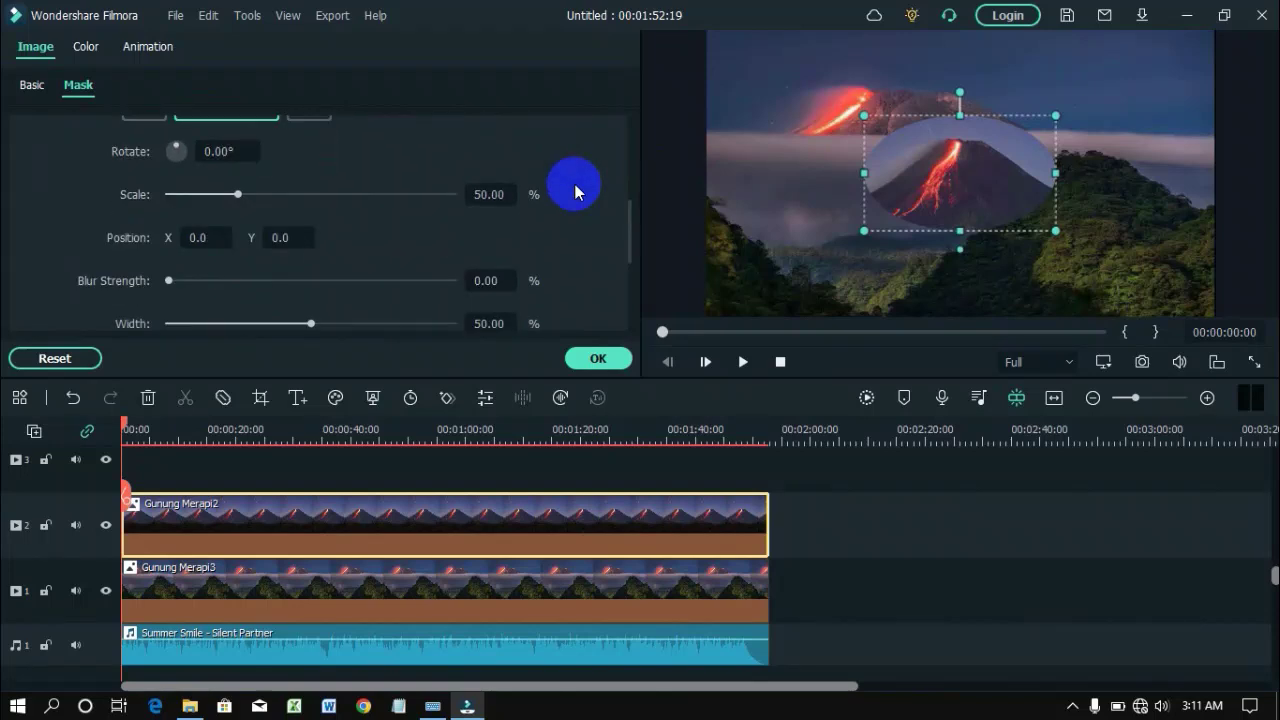
Step: Narrow the ellipse mask on the Gunung Merapi2 image into a circle by setting its width to 30.00%, and apply it
scroll(575, 190, down, 1)
scroll(575, 190, up, 2)
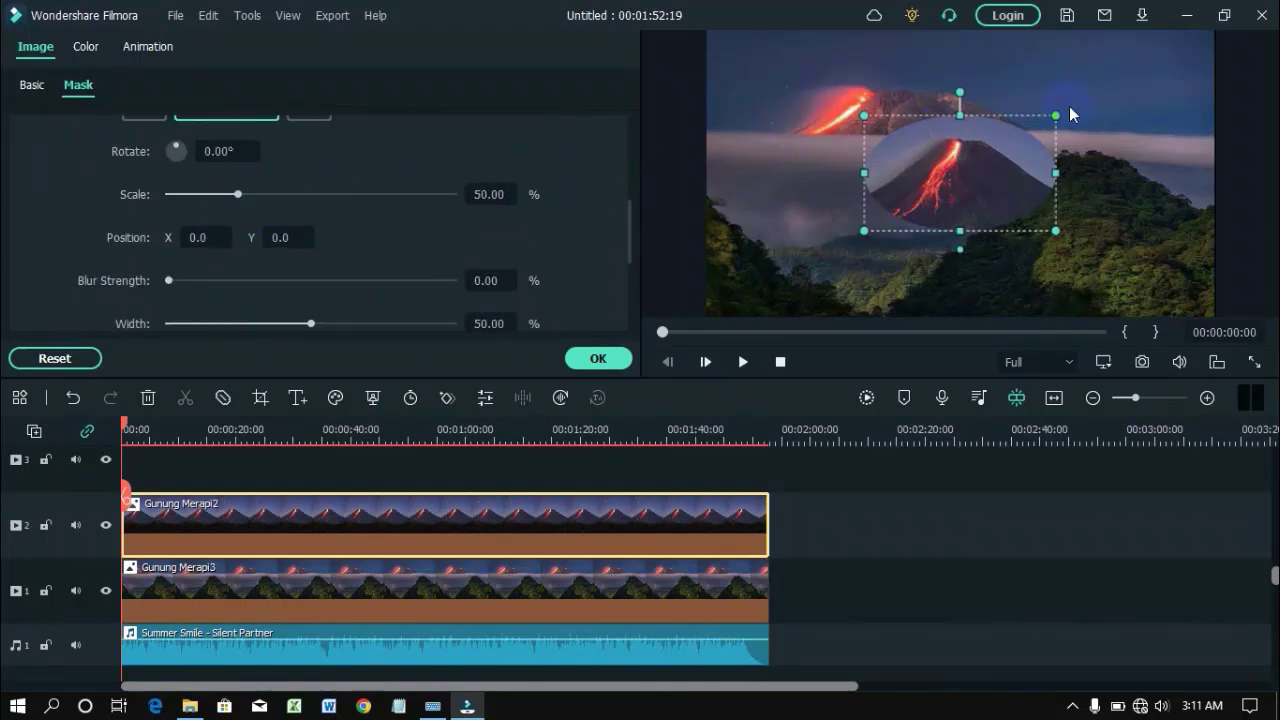
drag(1056, 172, 1019, 173)
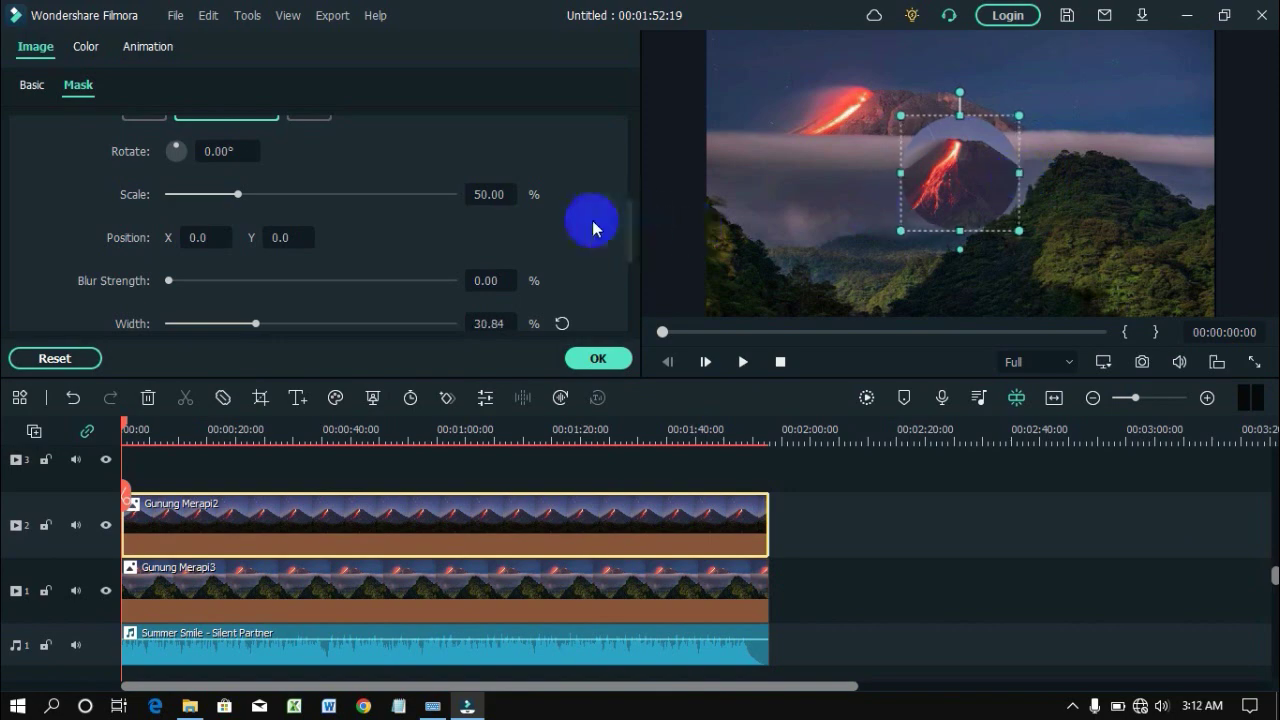
scroll(592, 228, down, 1)
click(490, 267)
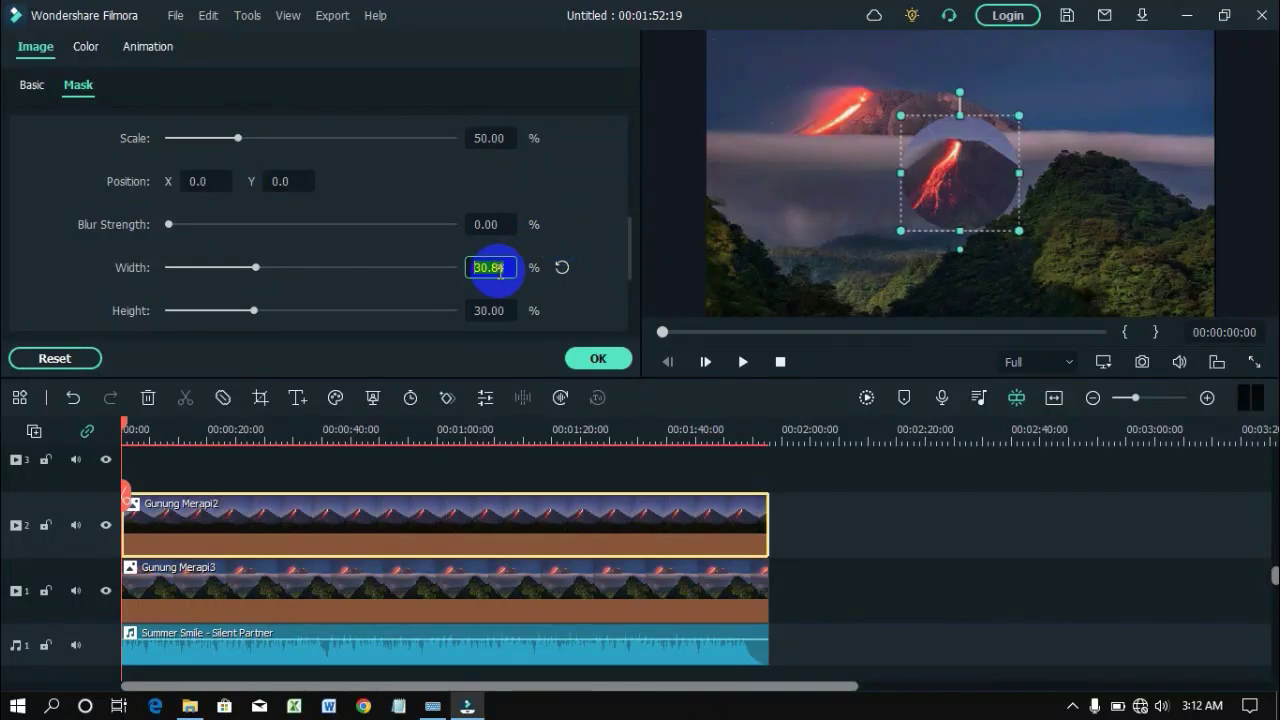
click(492, 267)
drag(490, 267, 508, 268)
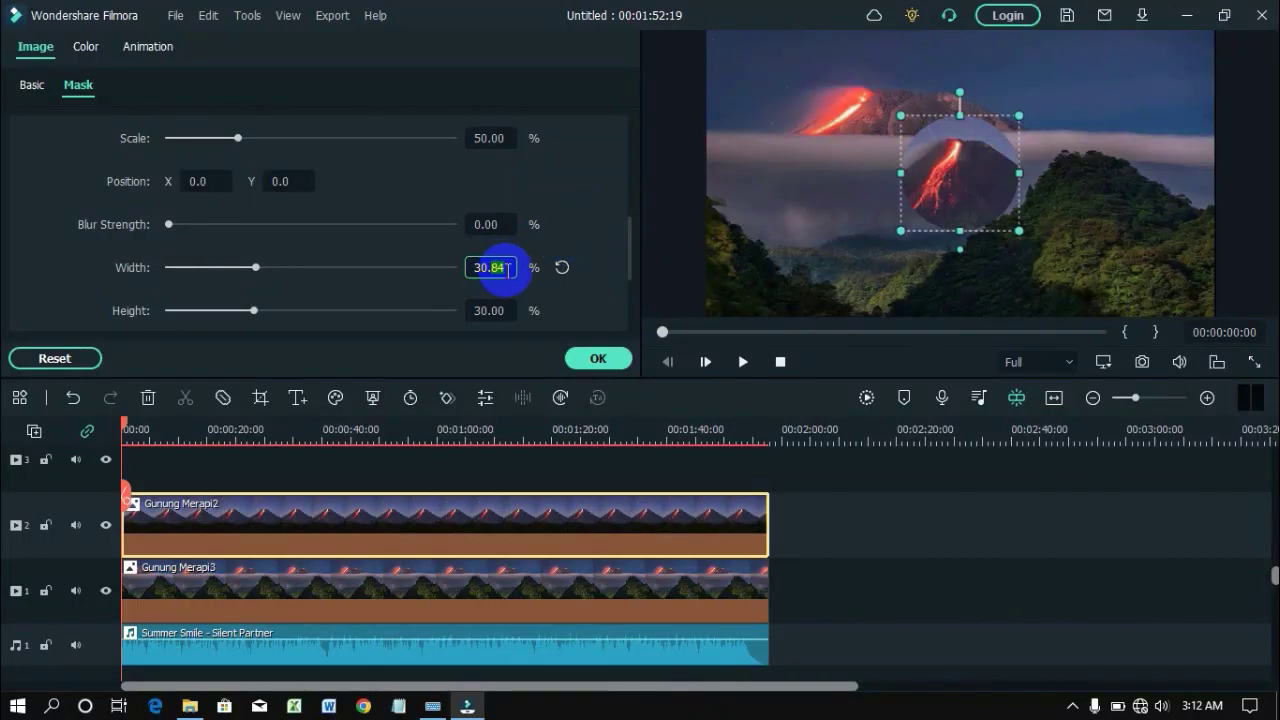
text(00)
click(598, 358)
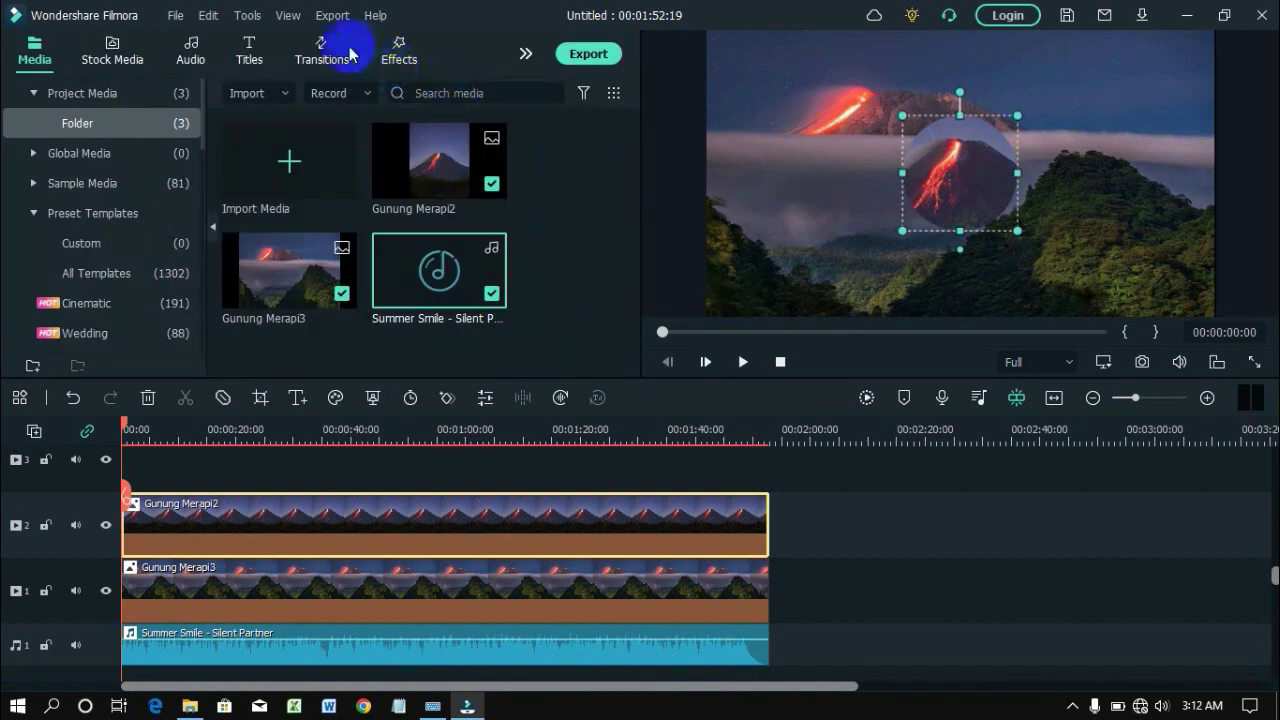
Step: Add the Iridescent Circle 3 effect on track 3, spanning the full length of the image clips
click(399, 52)
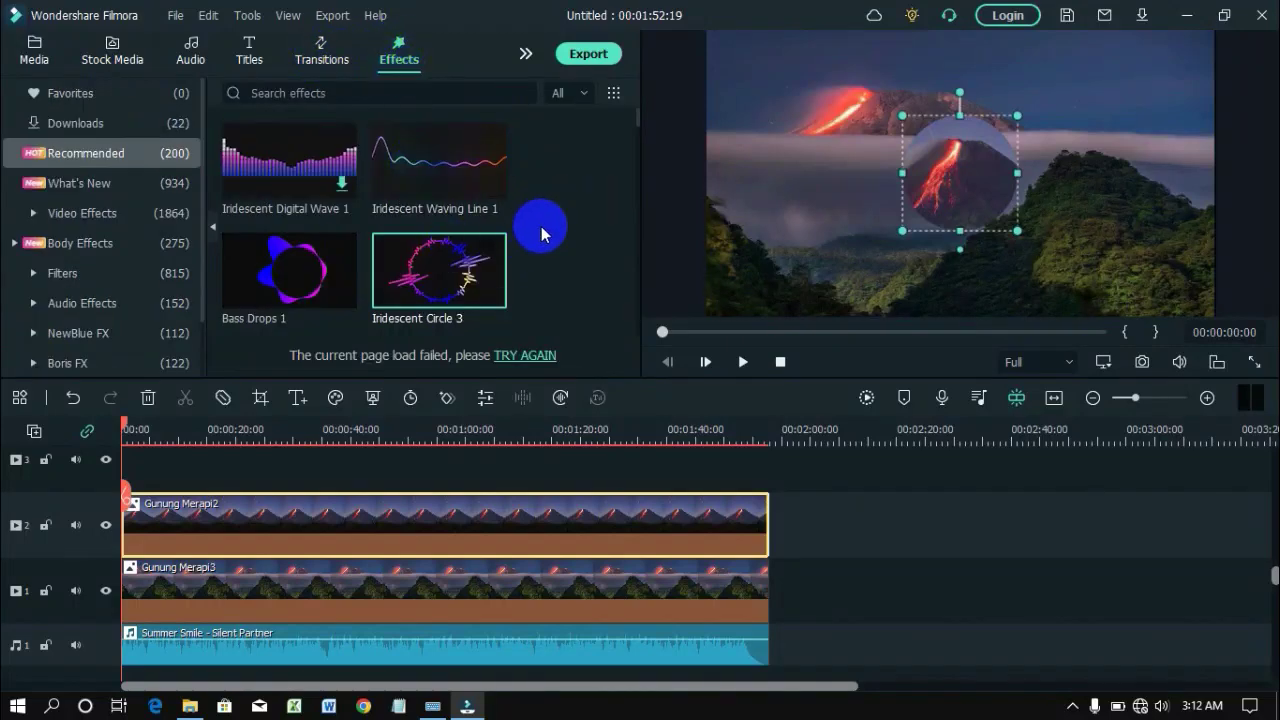
mouse_move(433, 277)
drag(441, 260, 768, 487)
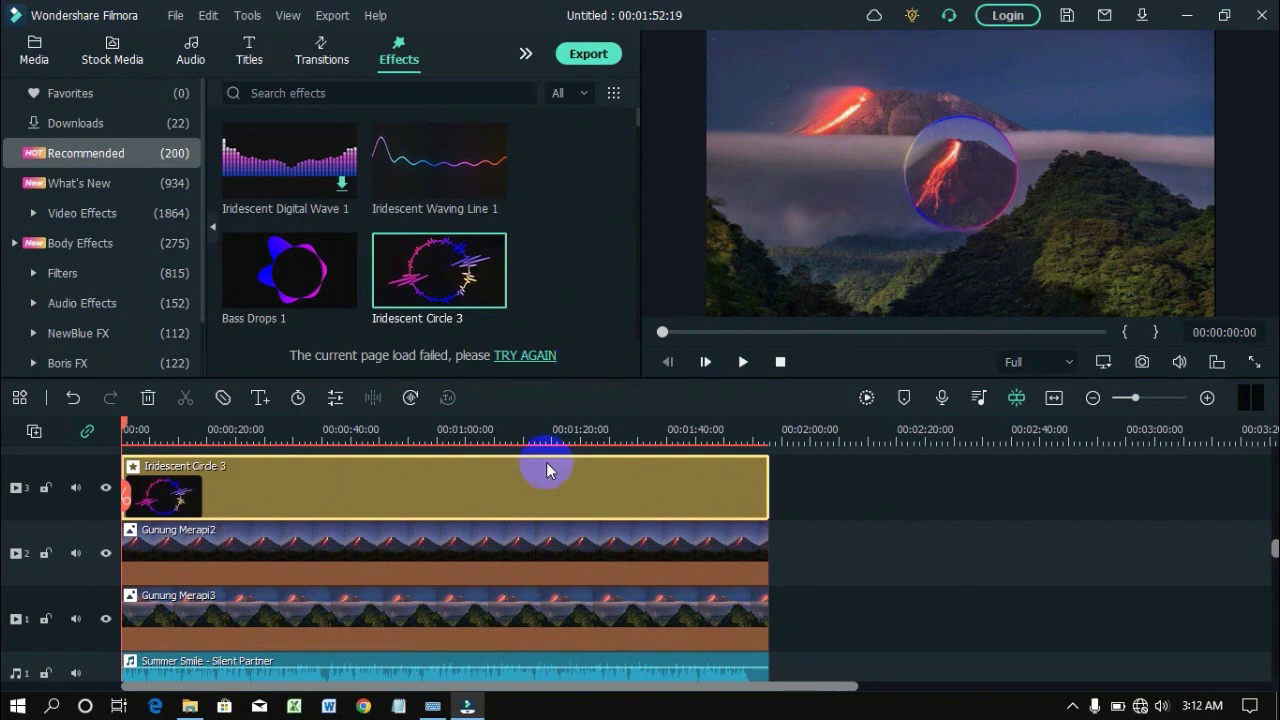
Step: Try a radius of 2.66 on the Iridescent Circle 3 effect, undo the change and close its settings
double_click(518, 487)
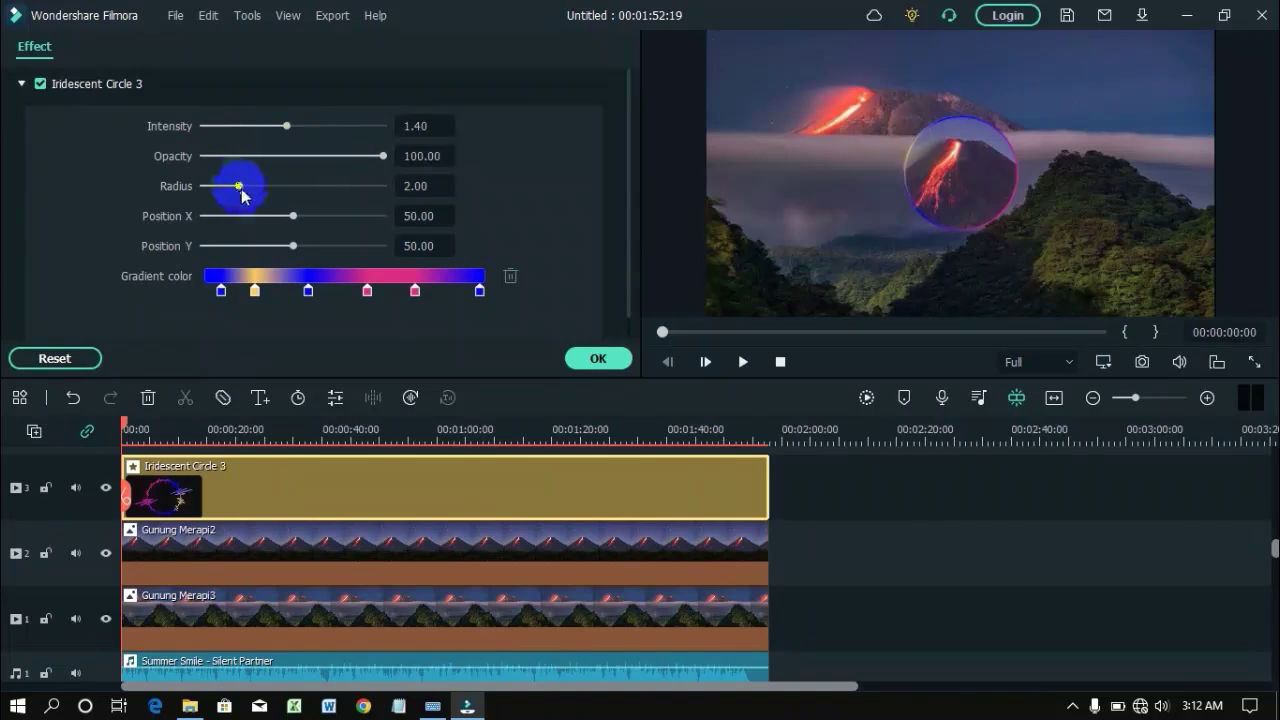
drag(240, 192, 252, 192)
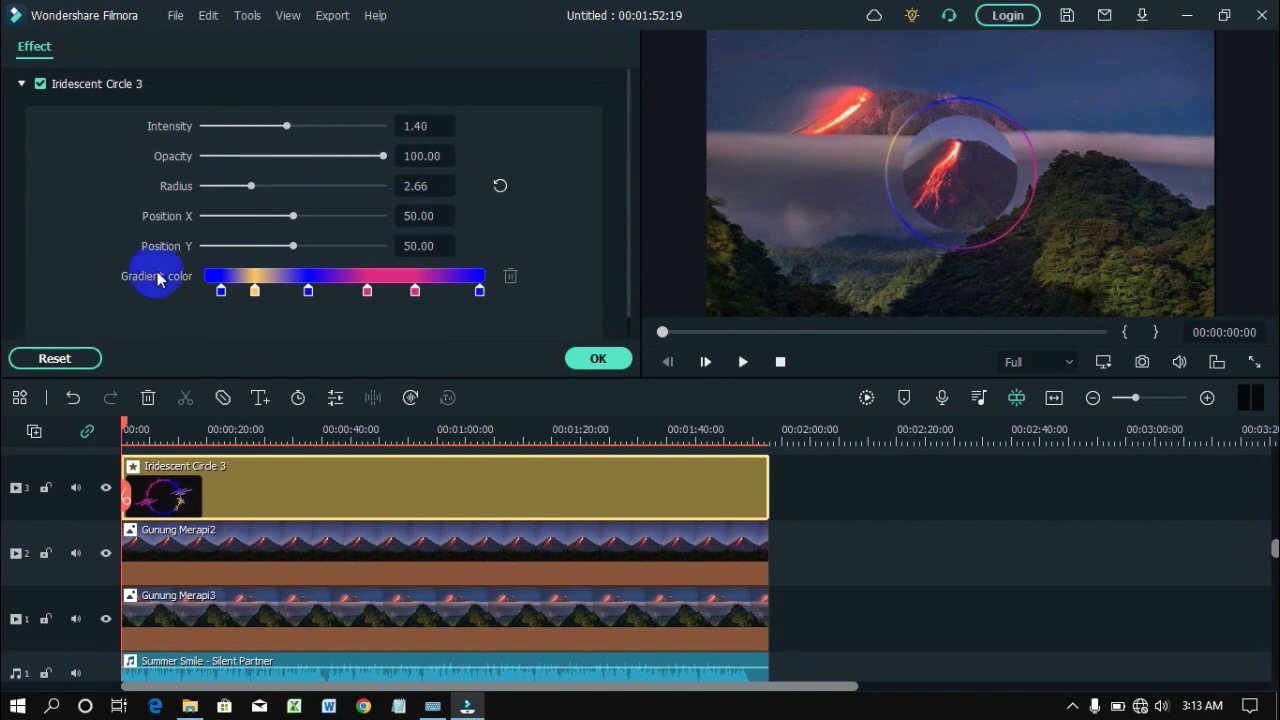
click(72, 404)
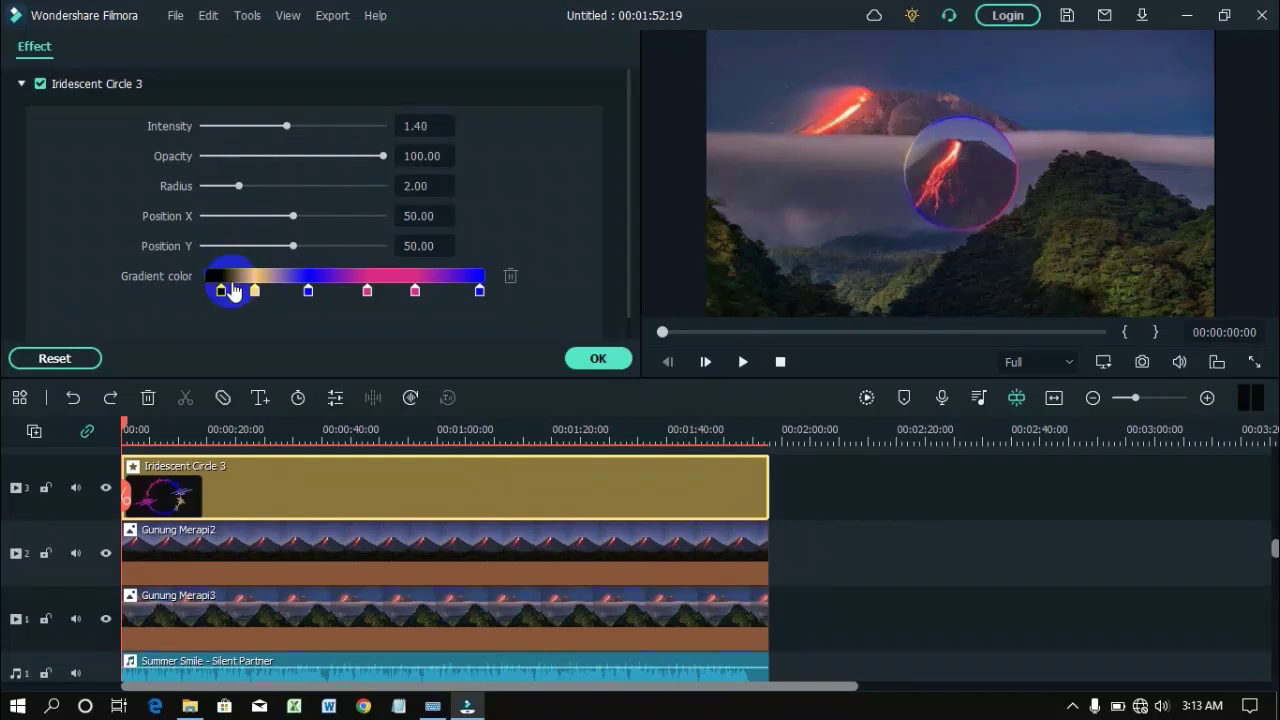
drag(122, 426, 109, 457)
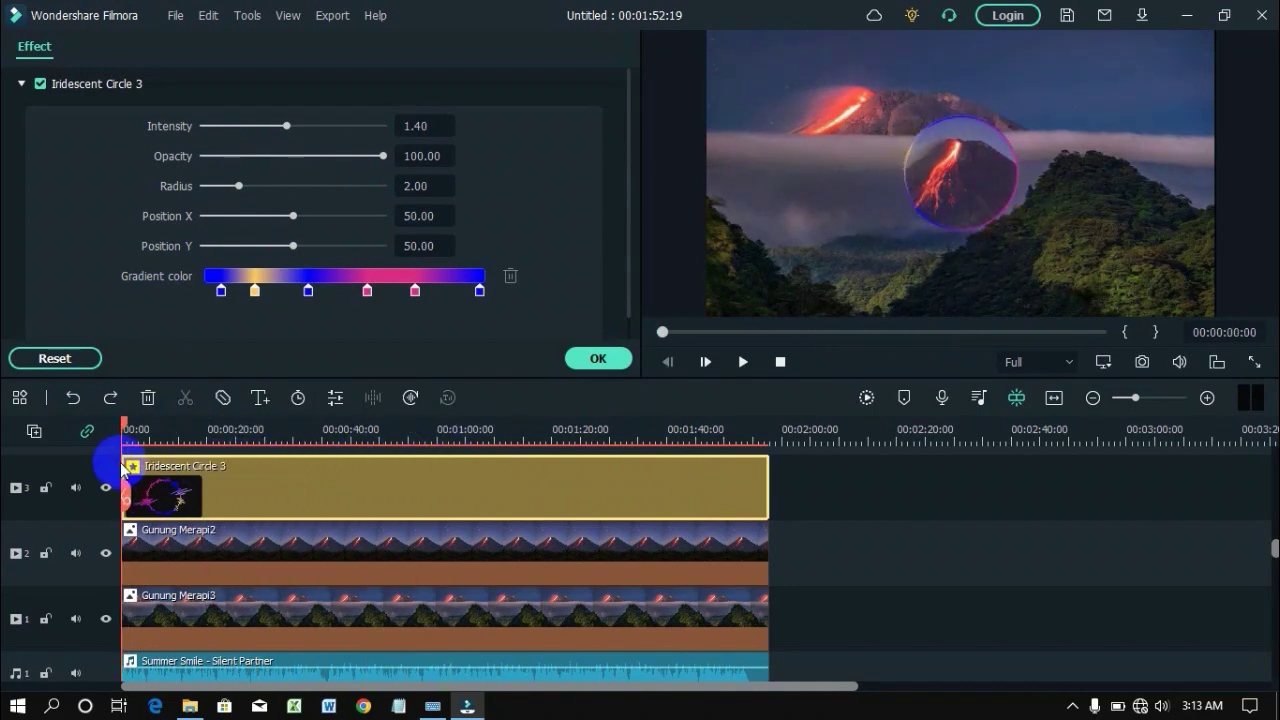
click(596, 360)
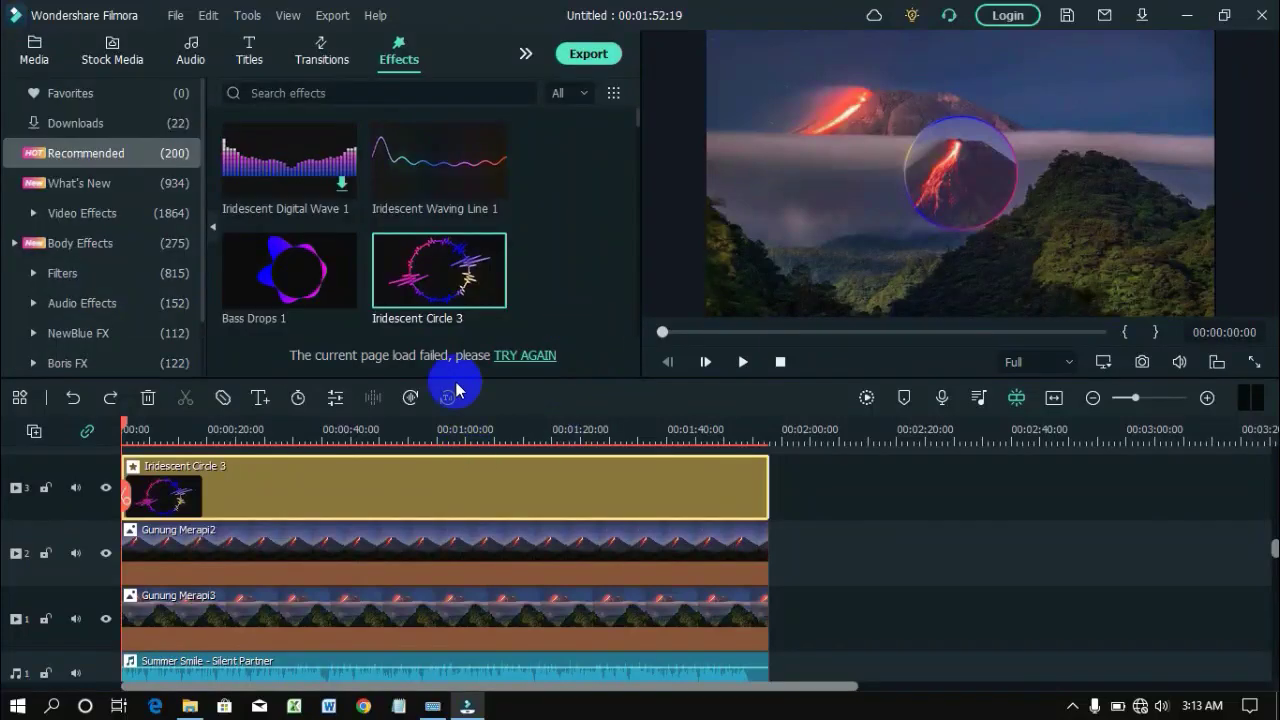
Step: Preview the Iridescent Digital Wave 4 effect and add it on track 4, spanning the full length of the clips below
scroll(562, 180, down, 2)
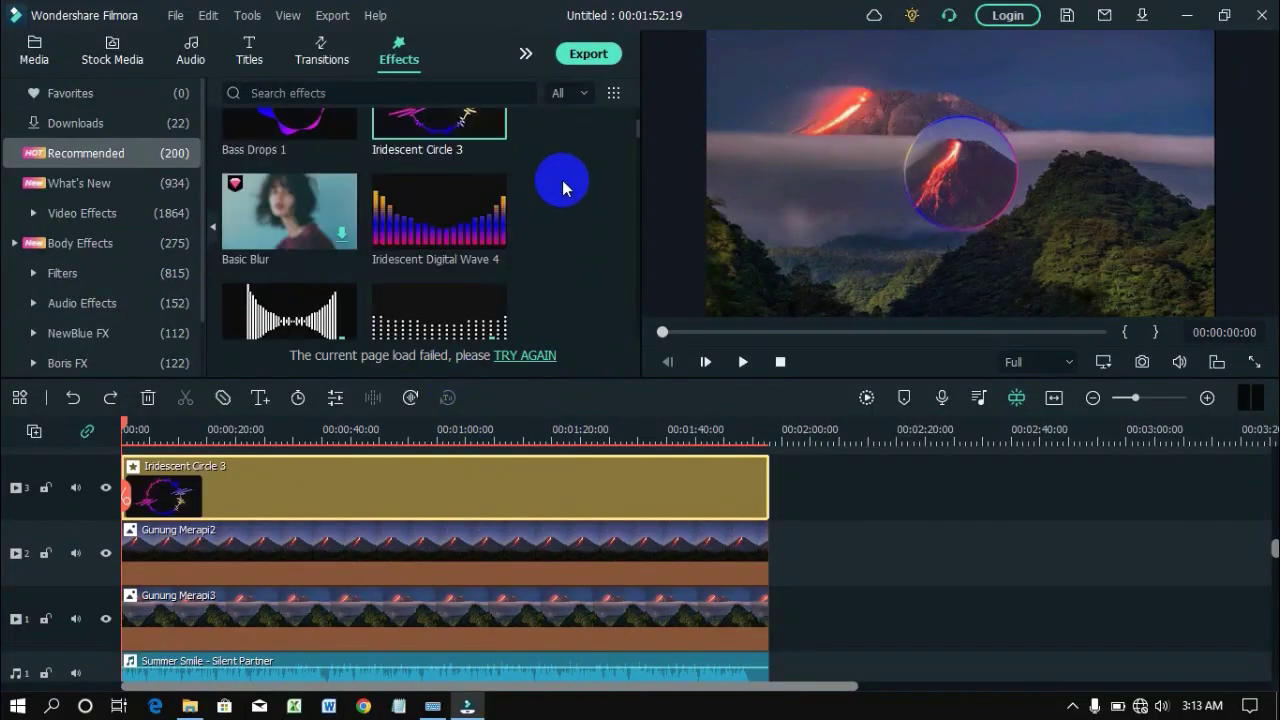
click(443, 231)
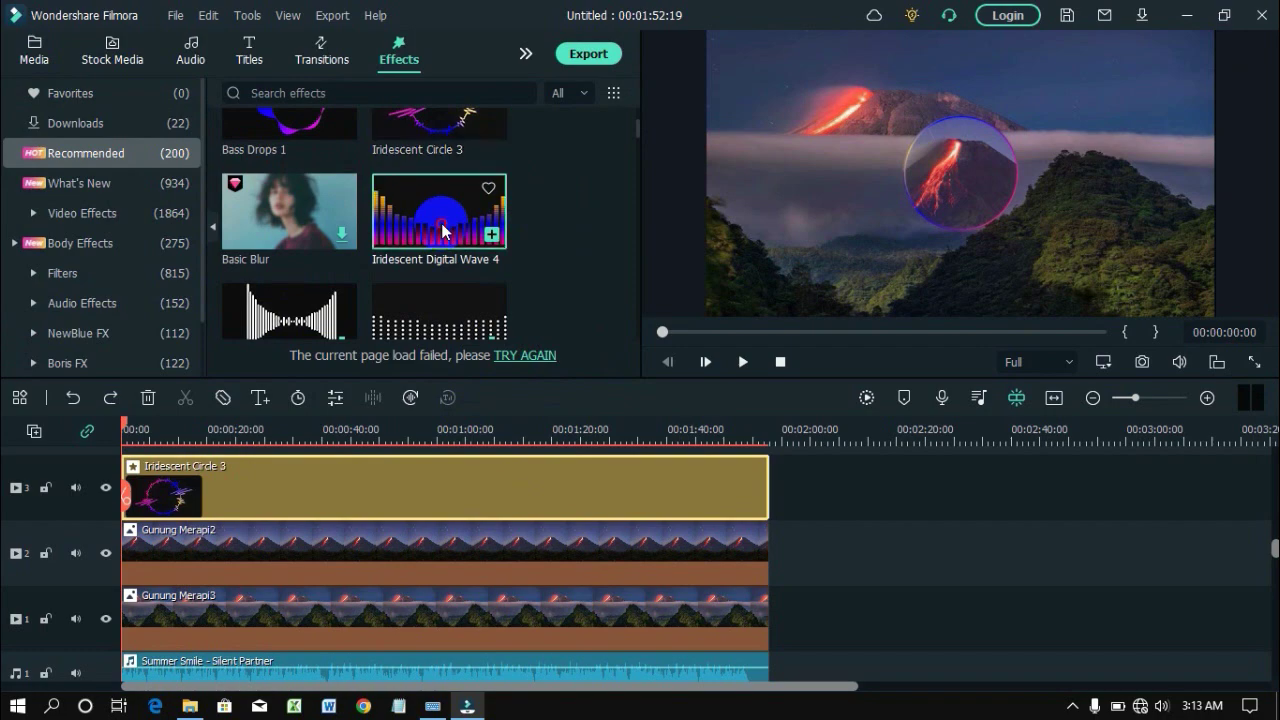
drag(443, 231, 457, 423)
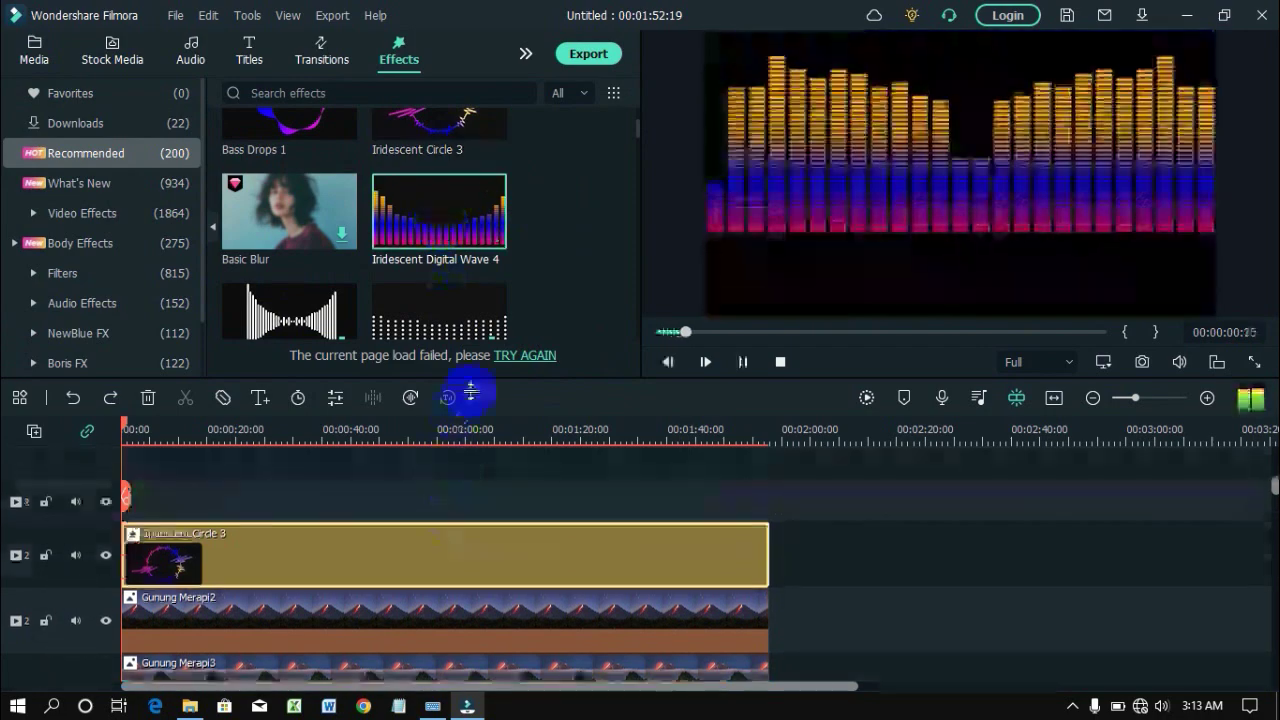
click(742, 361)
click(779, 362)
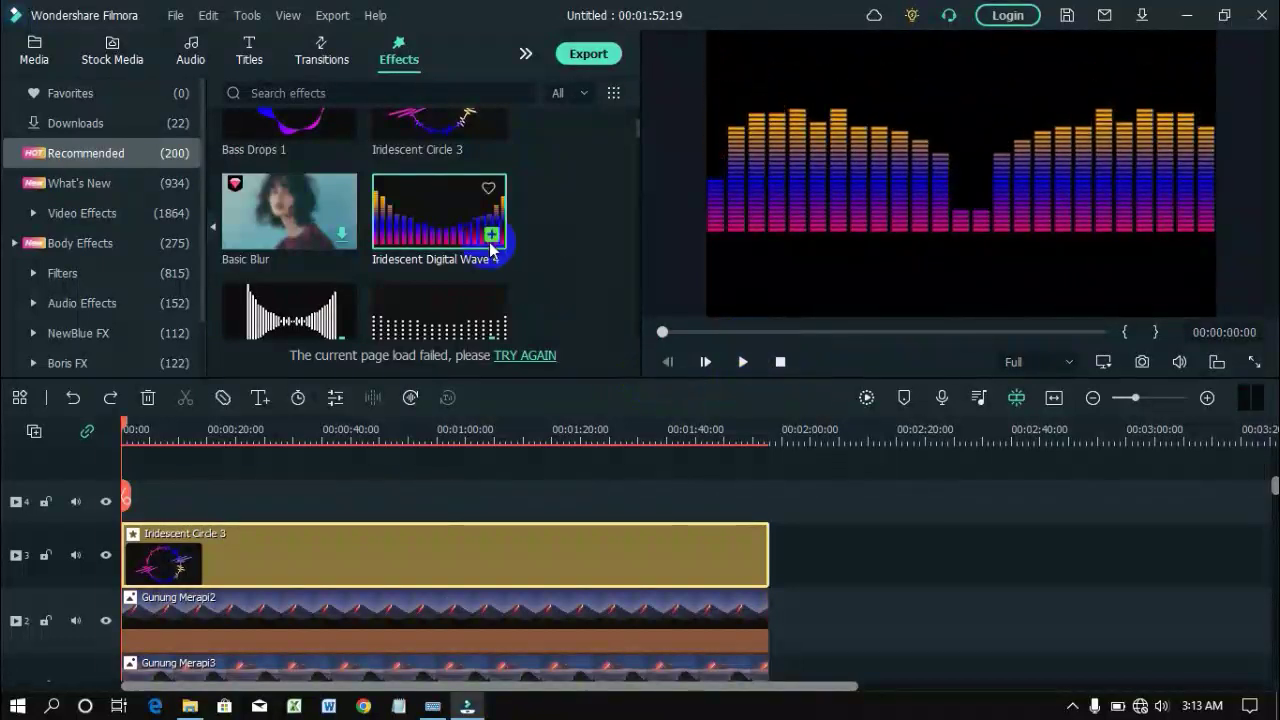
drag(489, 242, 768, 531)
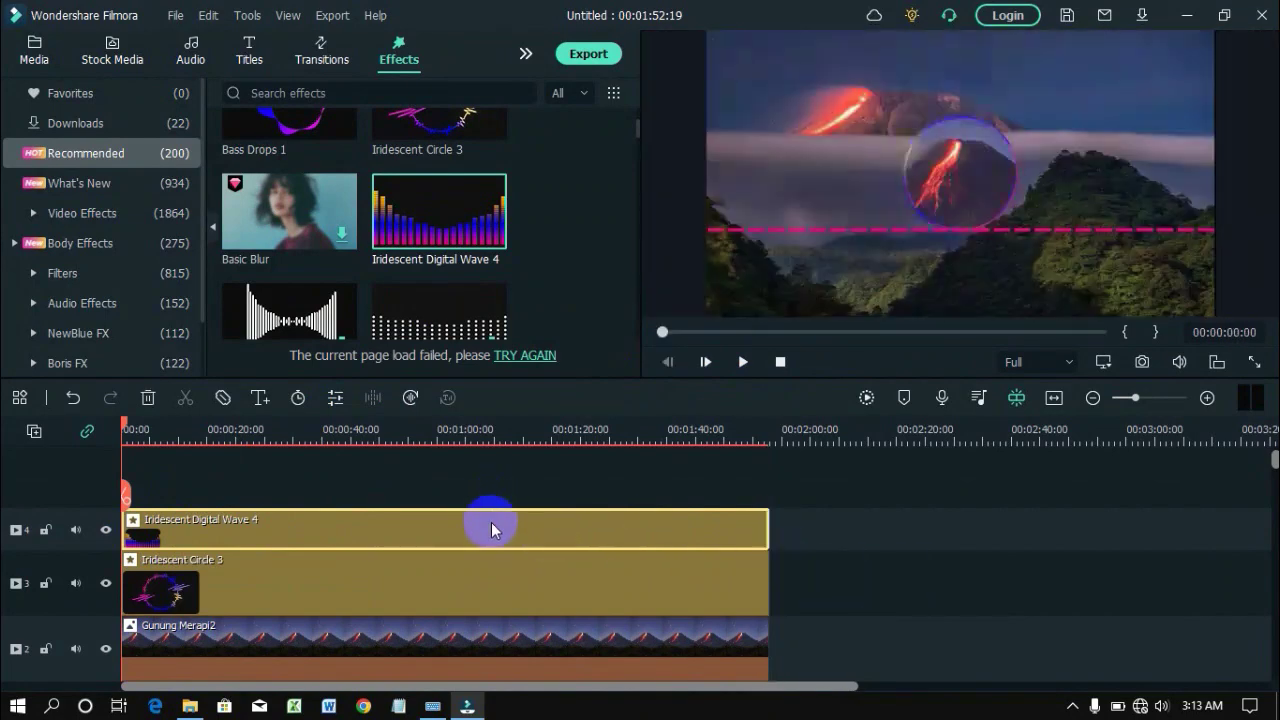
Step: Move the Iridescent Digital Wave 4 effect down to the picture's lower edge with a Position Y of about 51.04
double_click(491, 535)
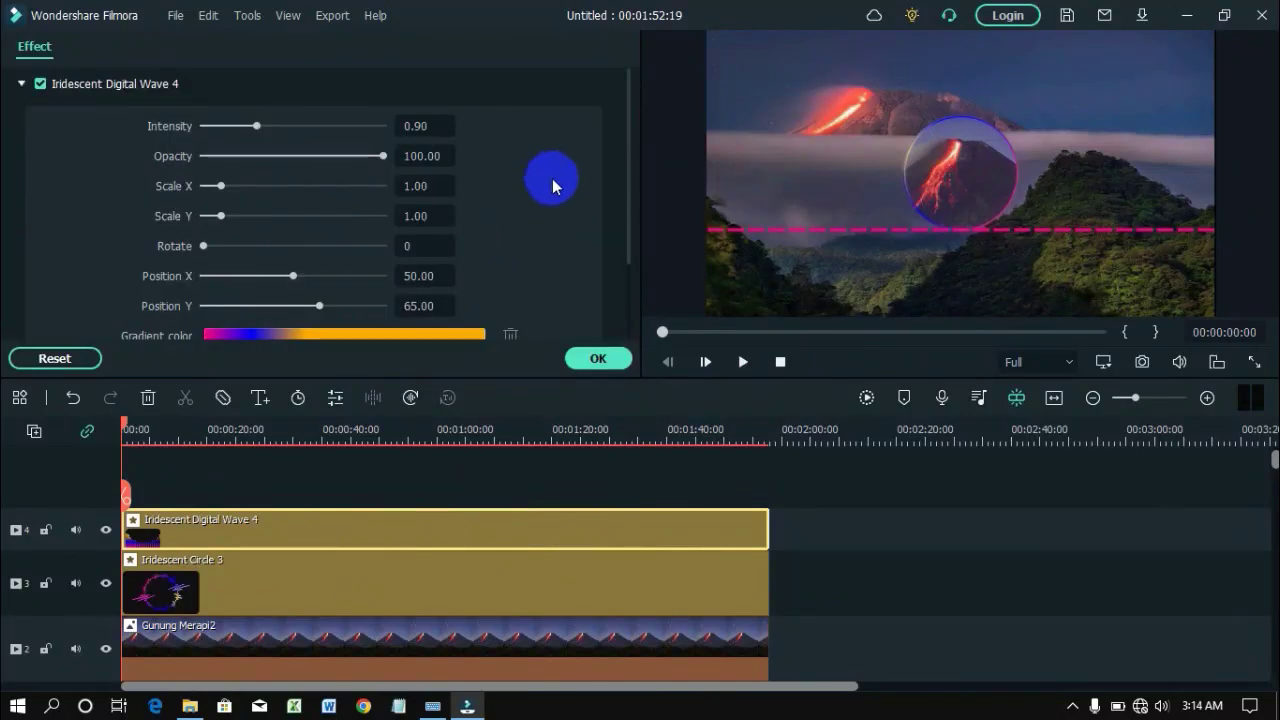
scroll(552, 180, down, 2)
scroll(552, 180, up, 2)
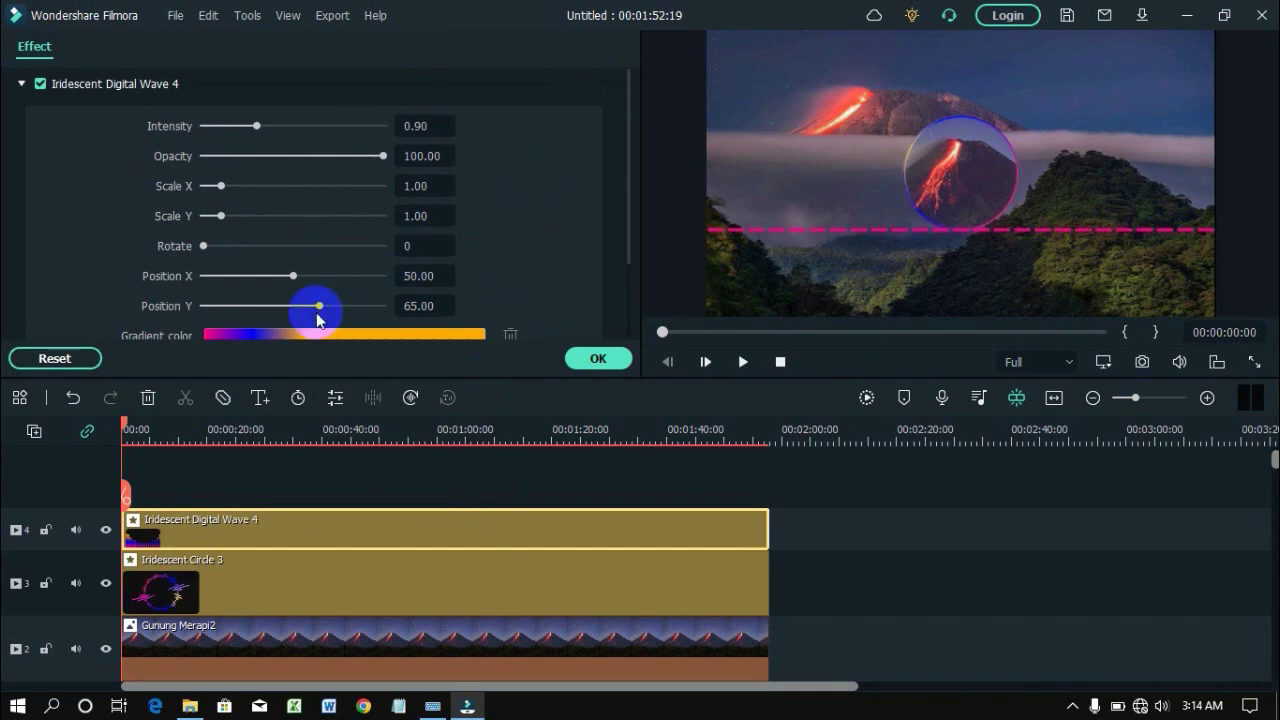
drag(316, 312, 295, 310)
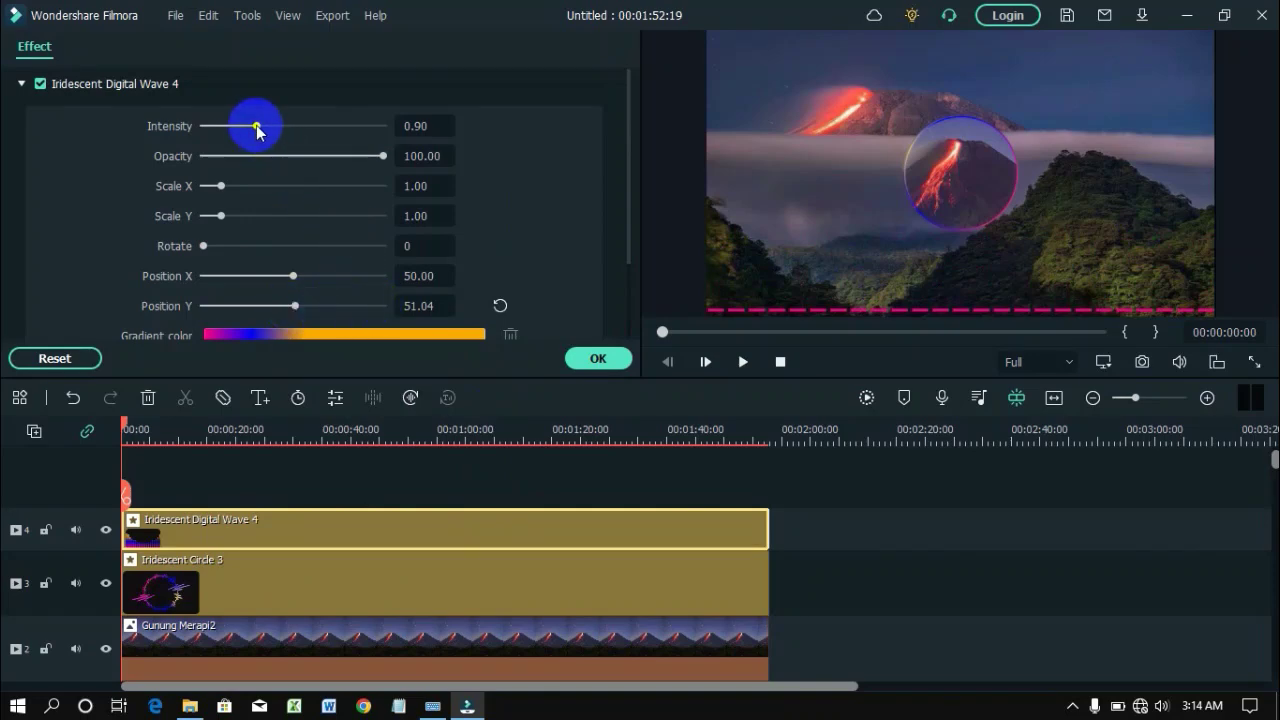
Step: Set the Iridescent Digital Wave 4 effect's intensity to 0.50, accept the settings and play the beginning of the video
mouse_move(257, 128)
mouse_down()
mouse_move(302, 130)
mouse_move(266, 126)
mouse_up()
click(71, 397)
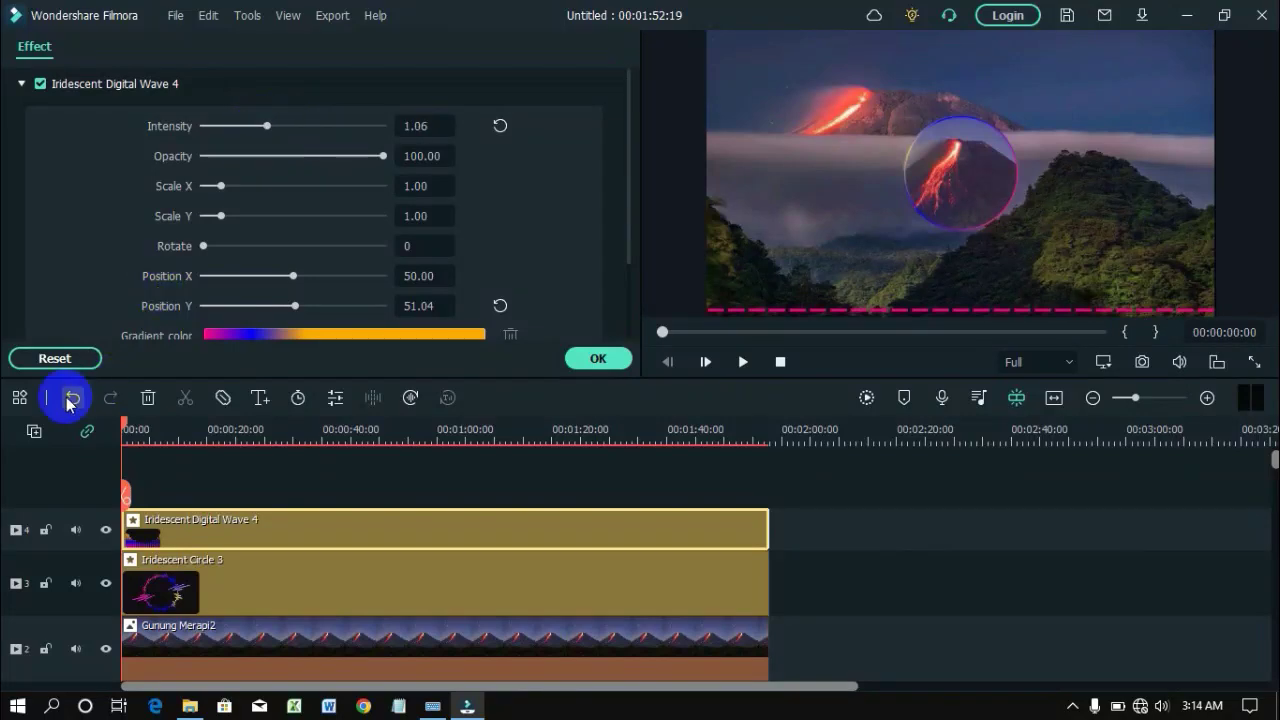
click(347, 240)
drag(126, 428, 172, 441)
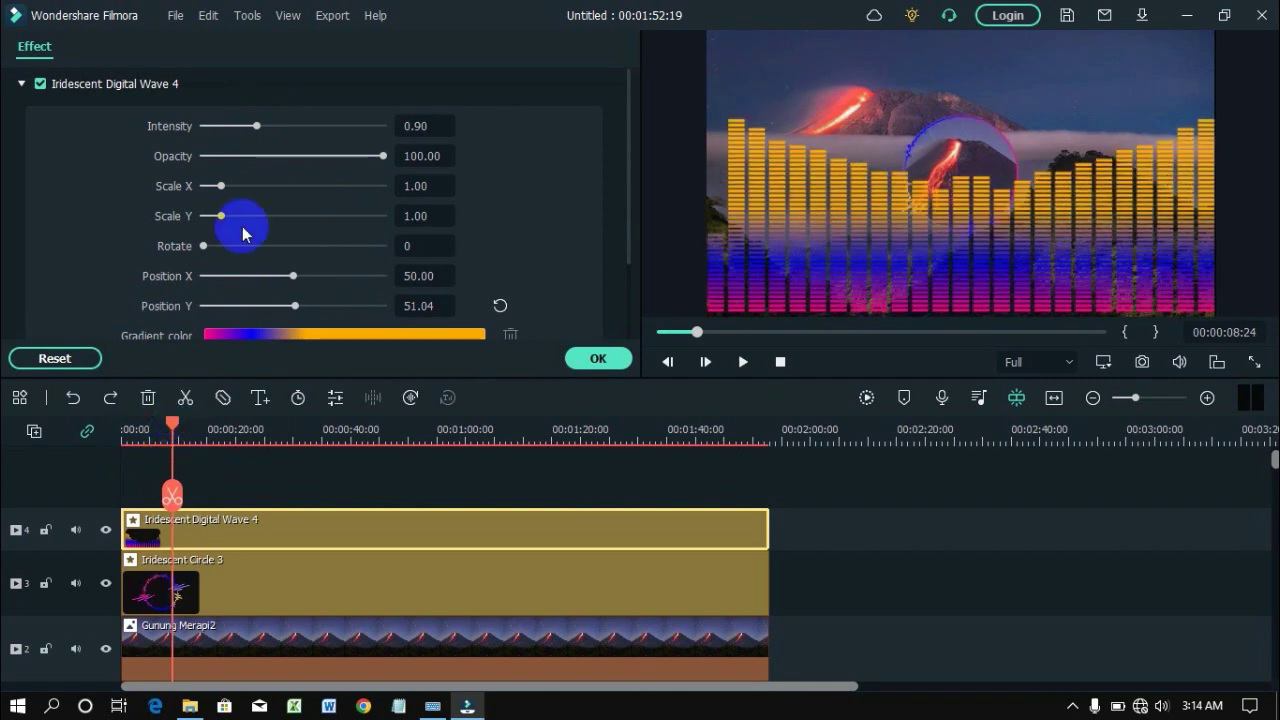
drag(257, 127, 232, 123)
drag(171, 424, 114, 471)
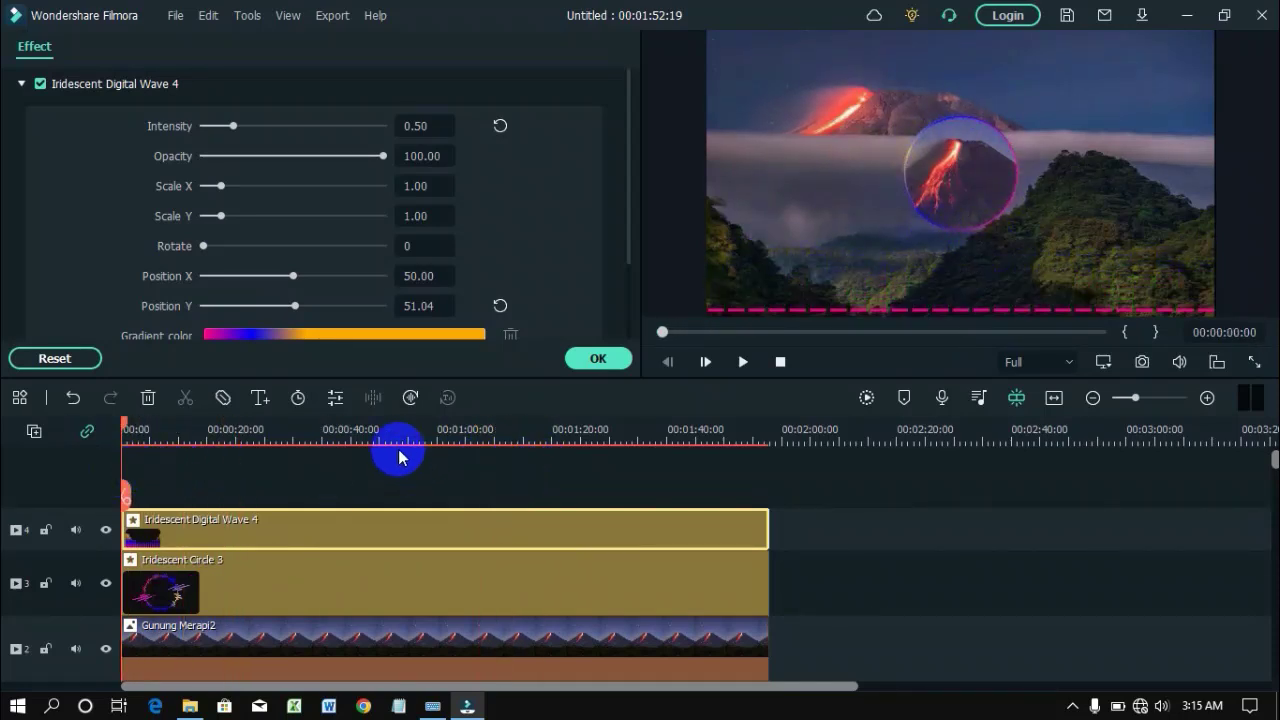
scroll(583, 265, down, 2)
scroll(583, 262, up, 2)
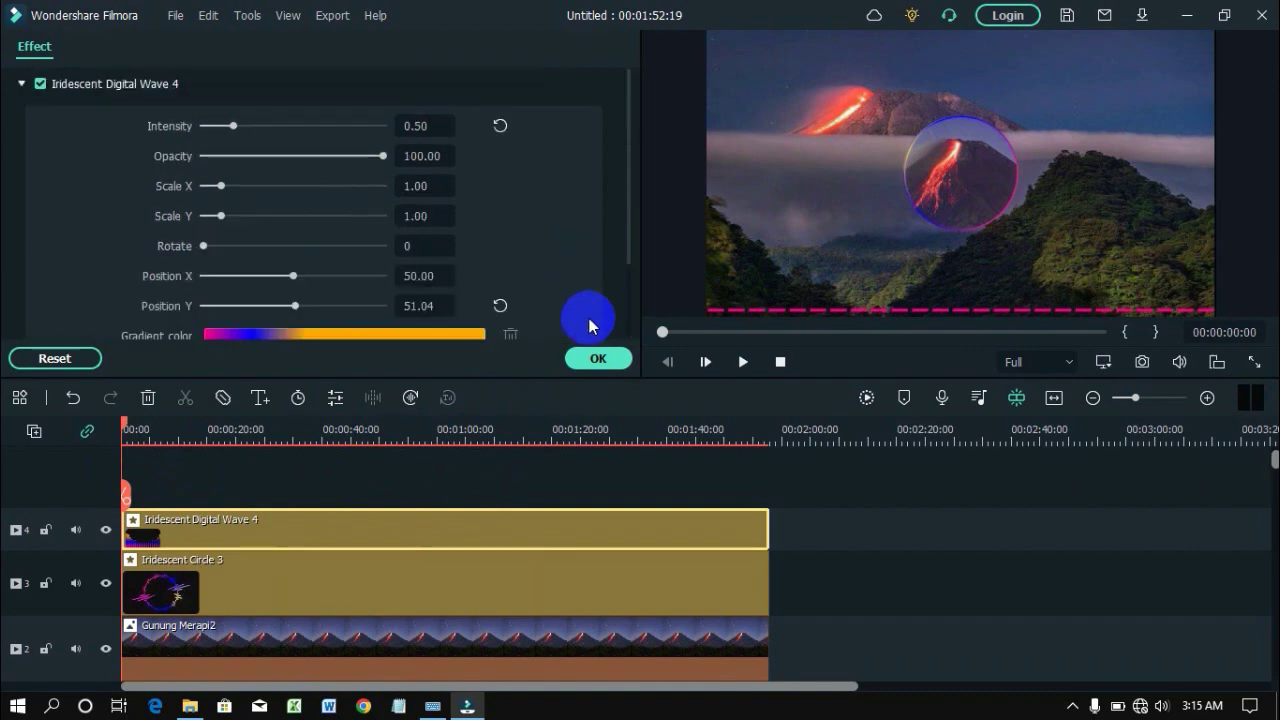
click(598, 360)
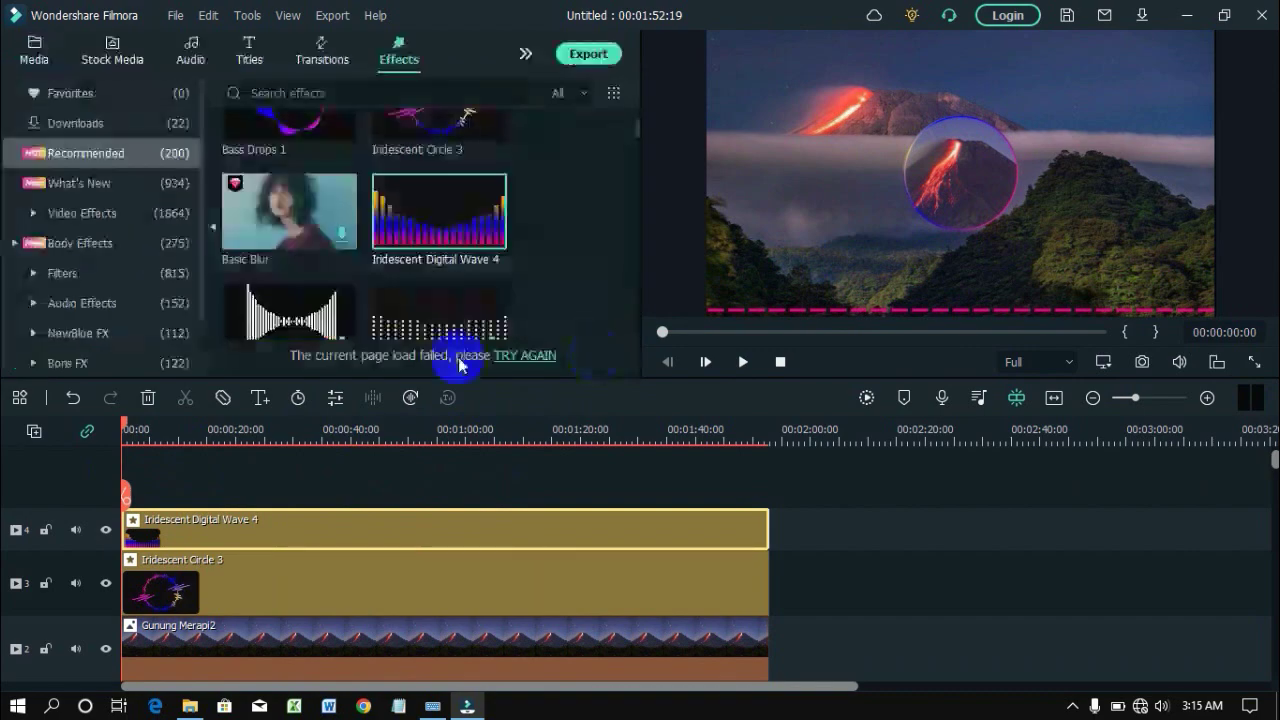
click(743, 362)
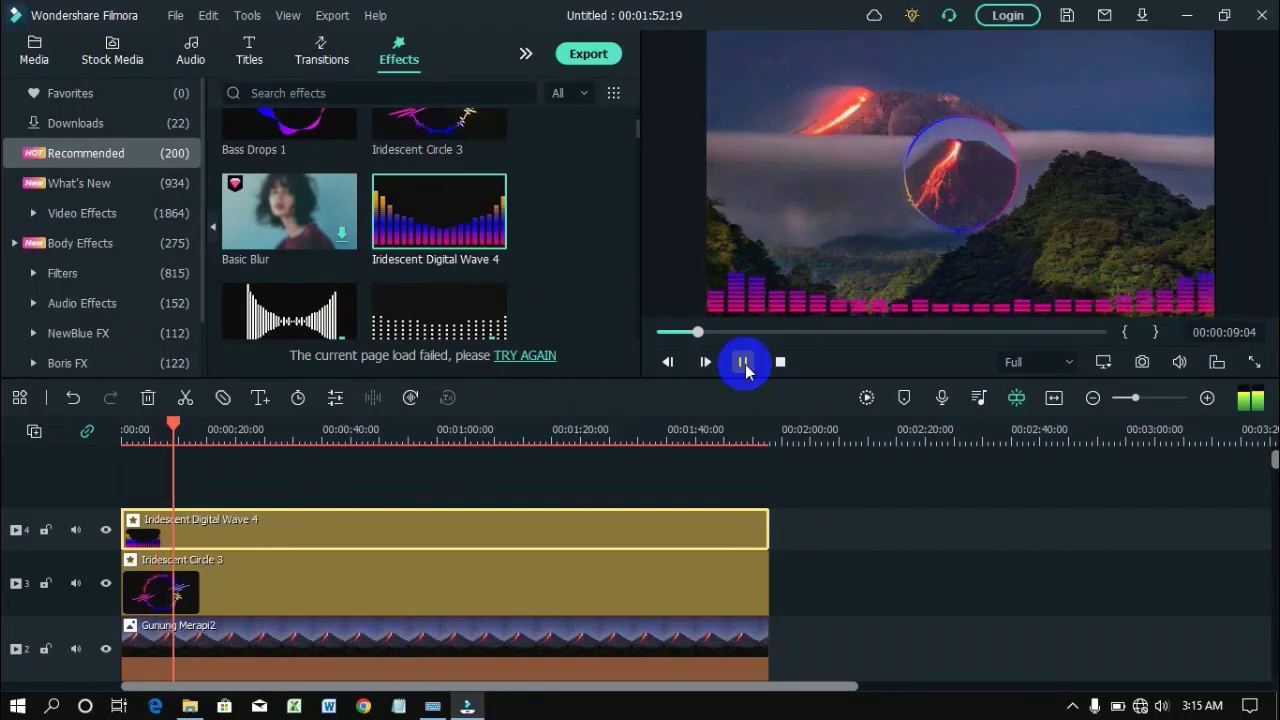
click(745, 364)
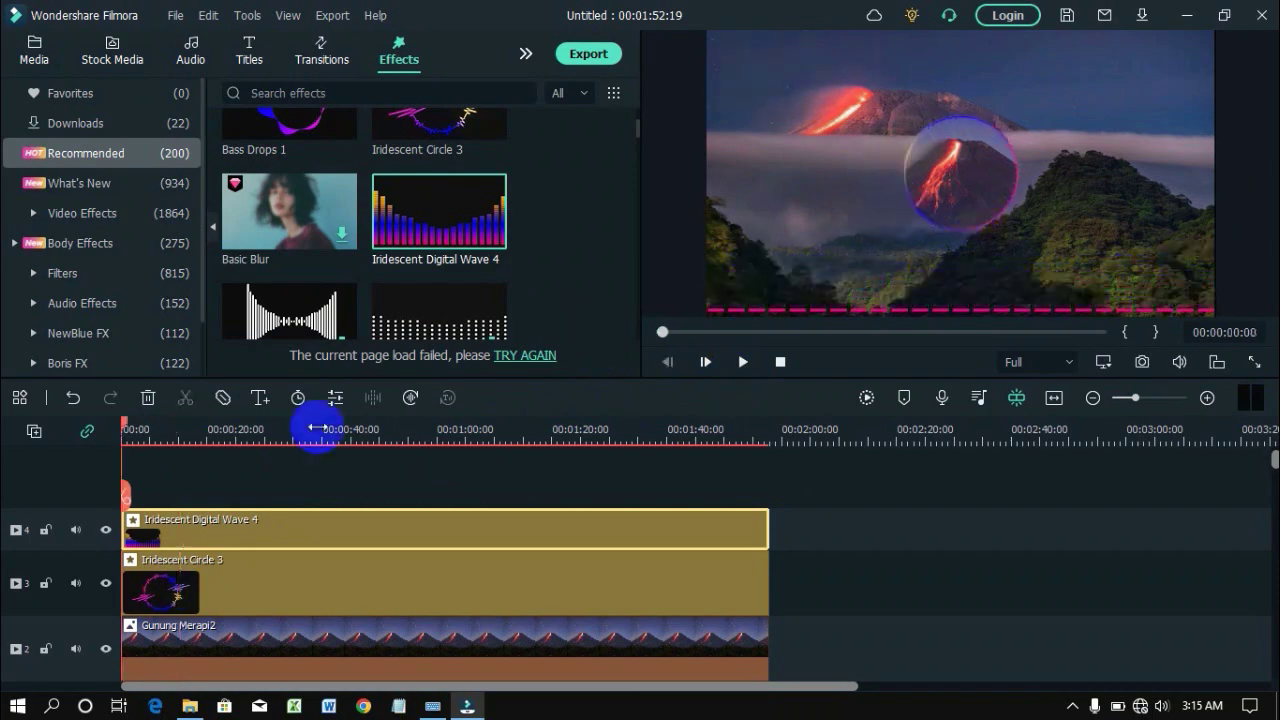
Step: Open the video export settings and choose WMV as the local file format
click(587, 55)
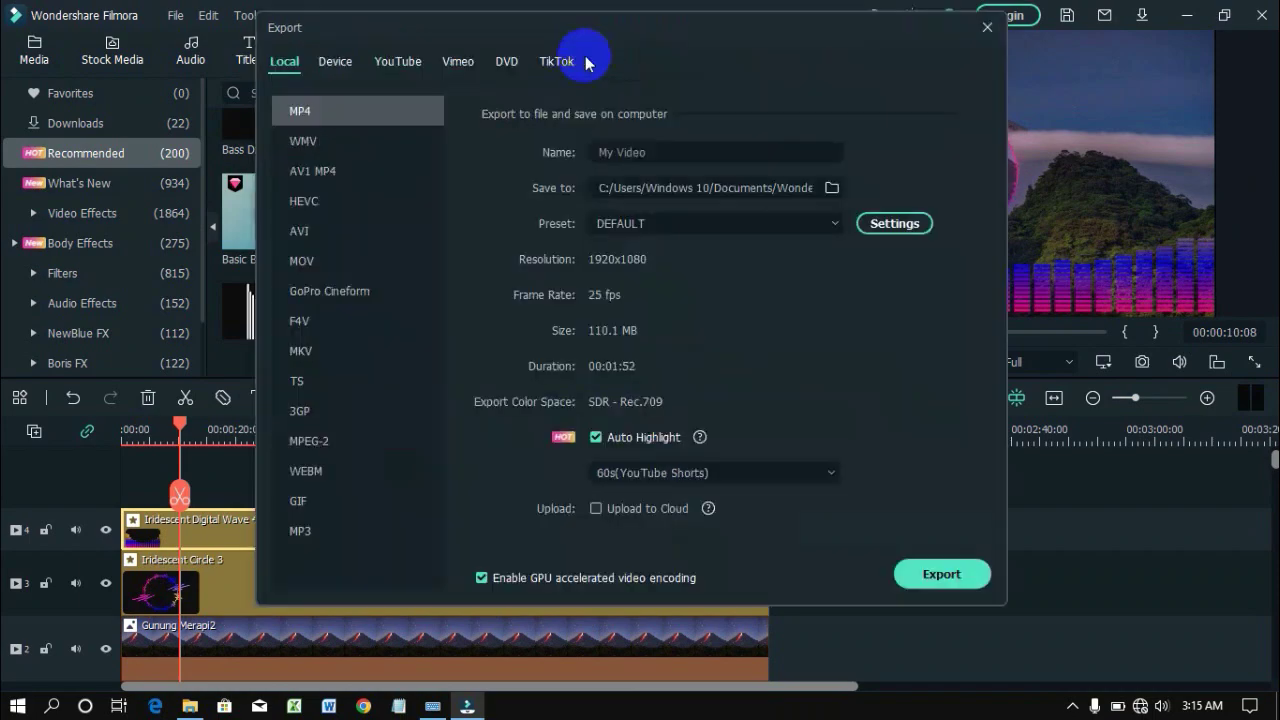
click(313, 142)
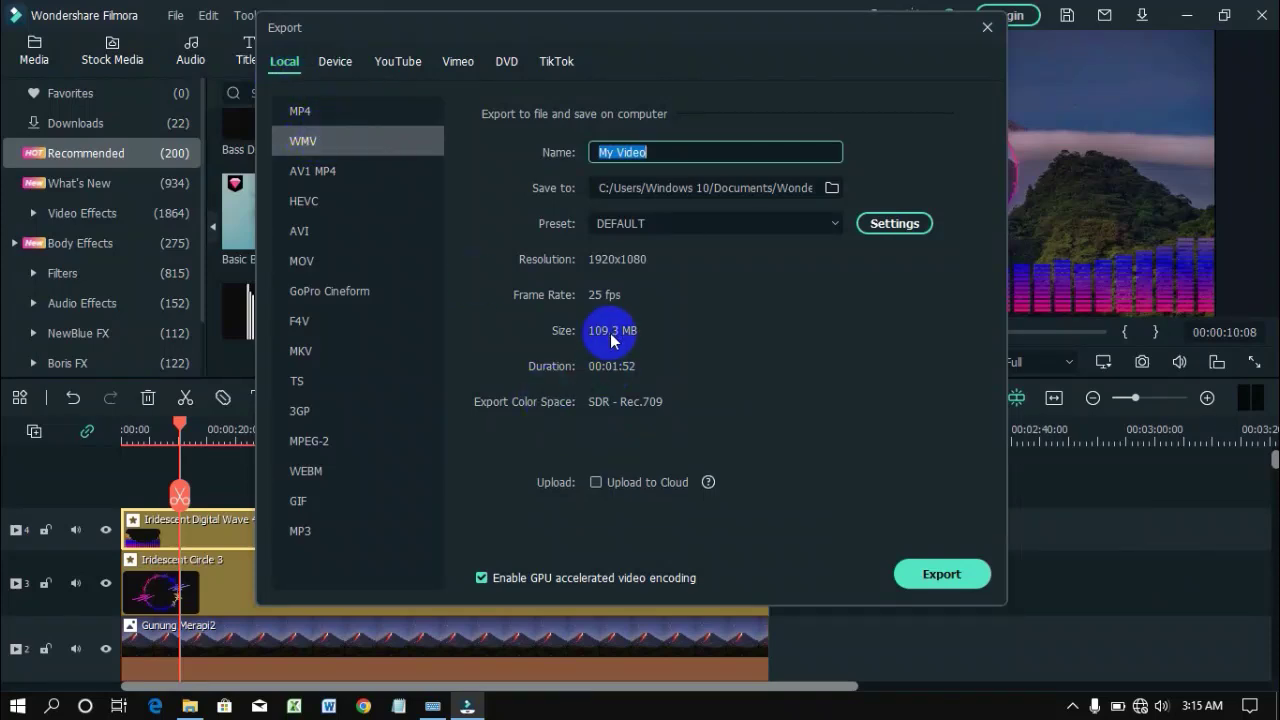
click(307, 116)
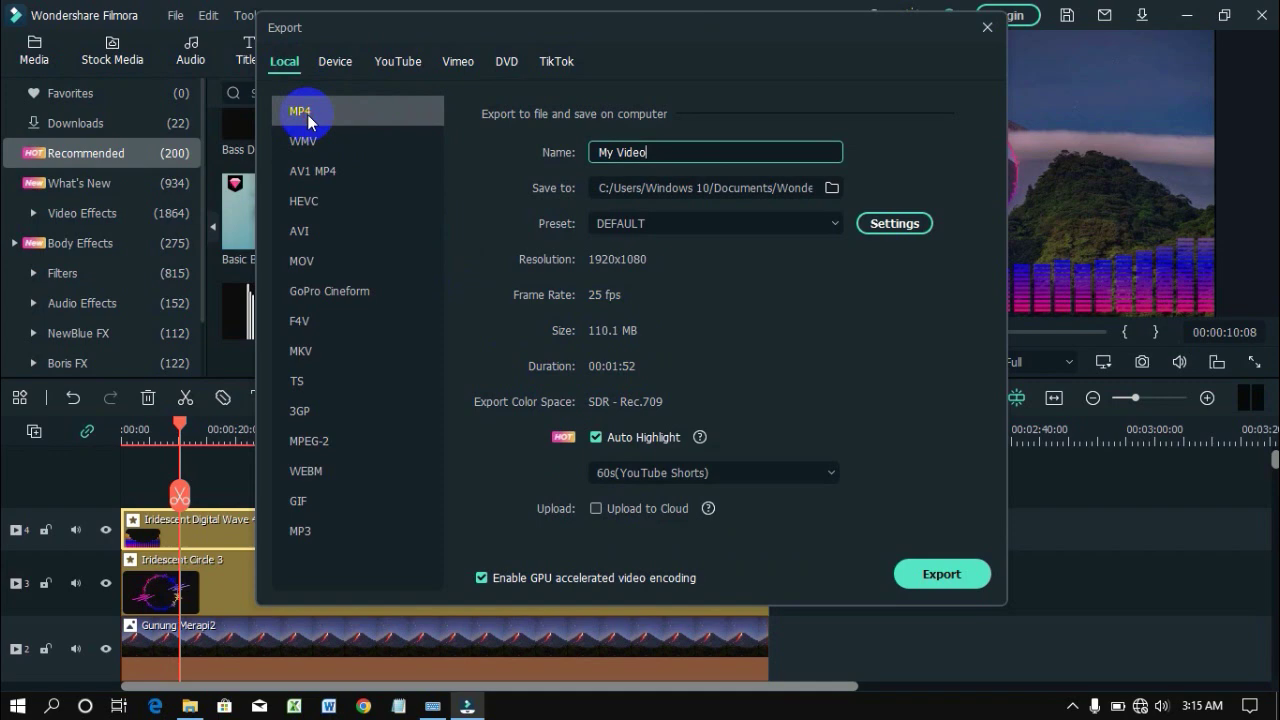
click(316, 144)
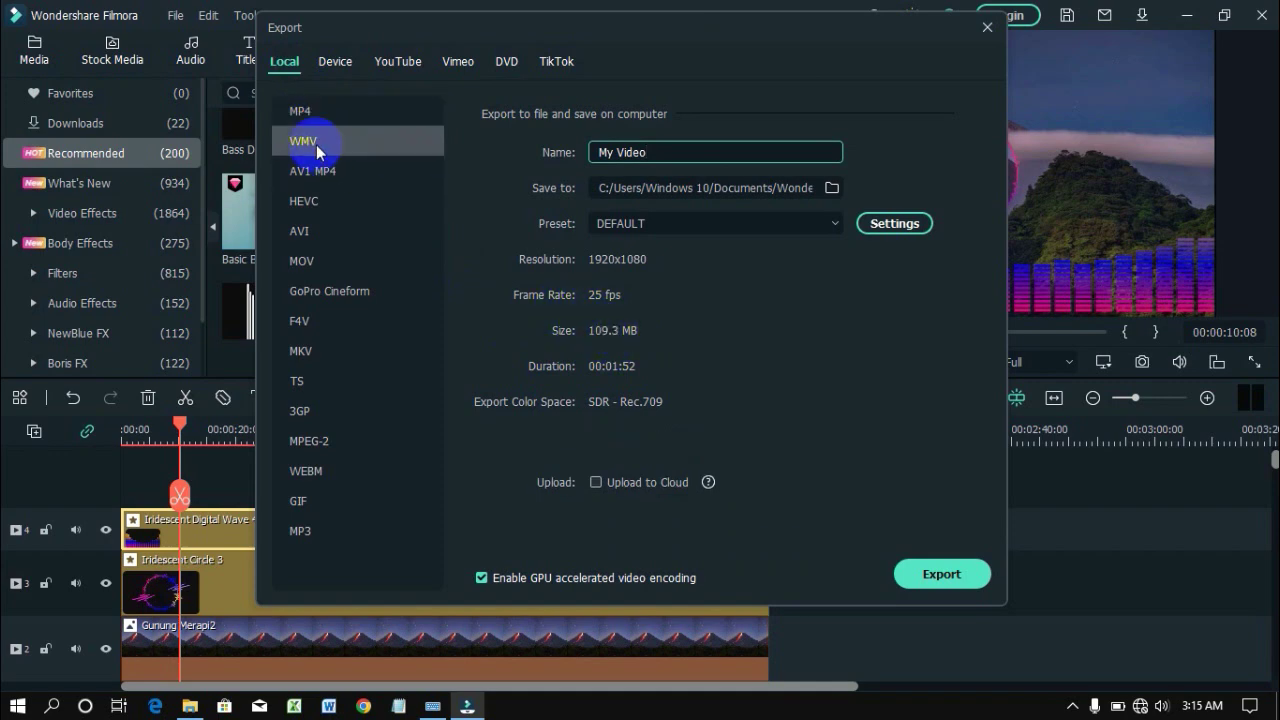
Step: Review the export options for Device, YouTube, Vimeo, DVD and TikTok, and return to the local export settings
click(335, 61)
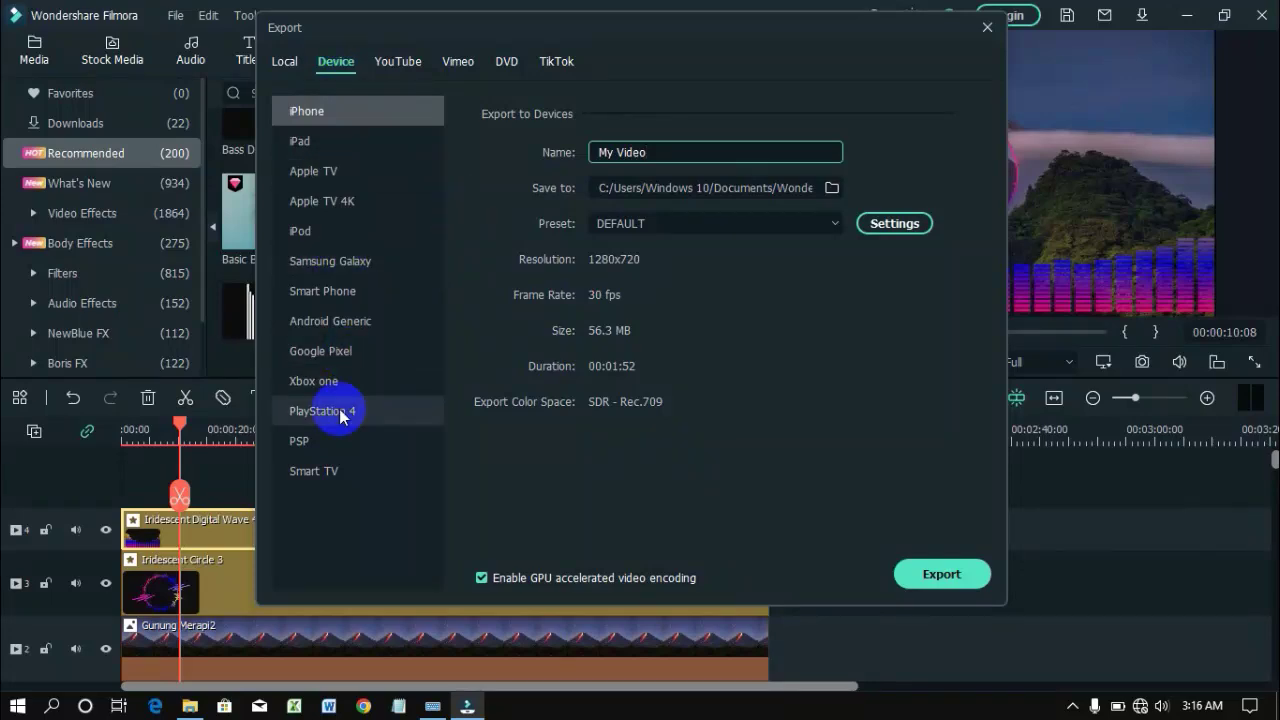
click(397, 61)
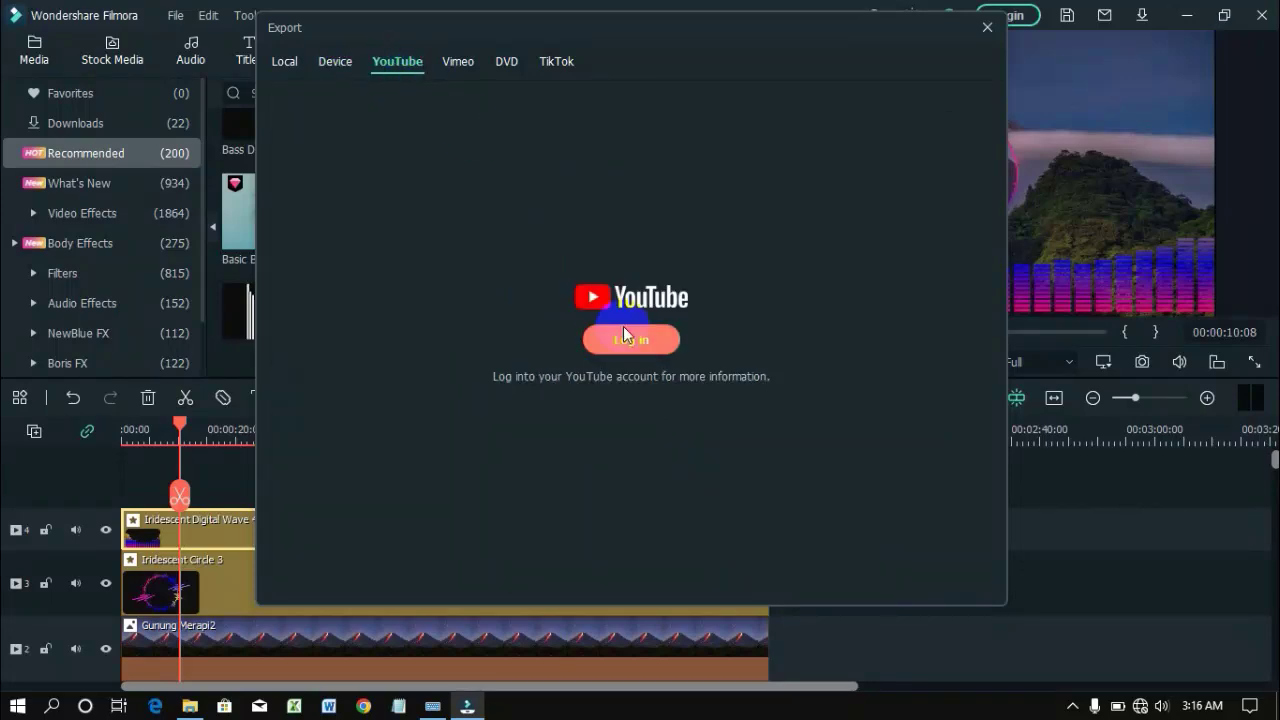
click(458, 61)
click(506, 61)
click(550, 61)
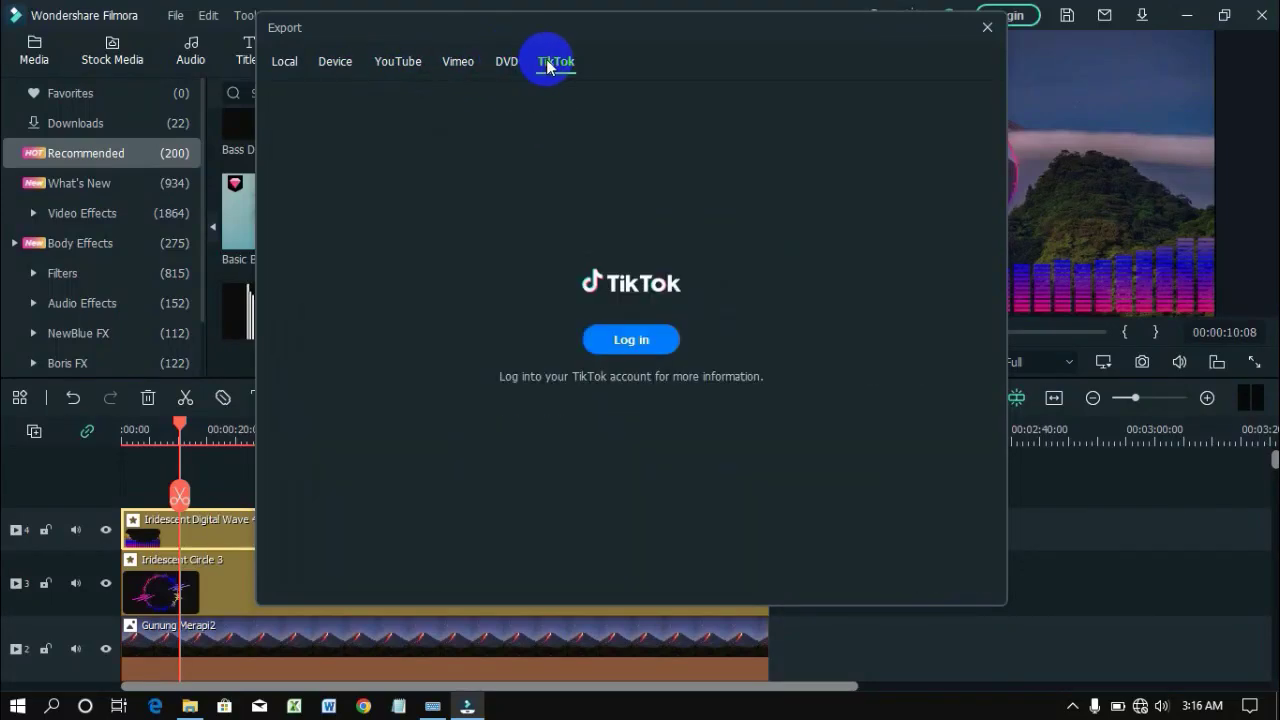
click(281, 64)
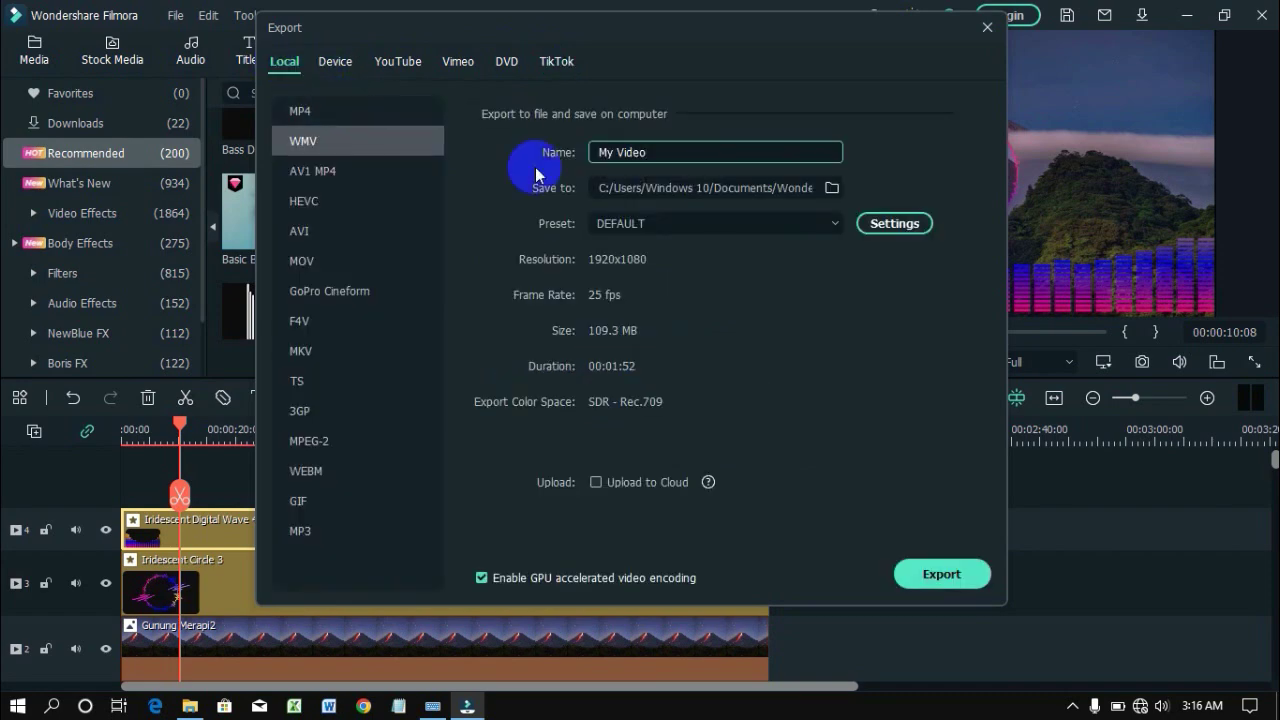
Step: Name the output file "Audio Spectrum" and start exporting the video
drag(586, 152, 686, 152)
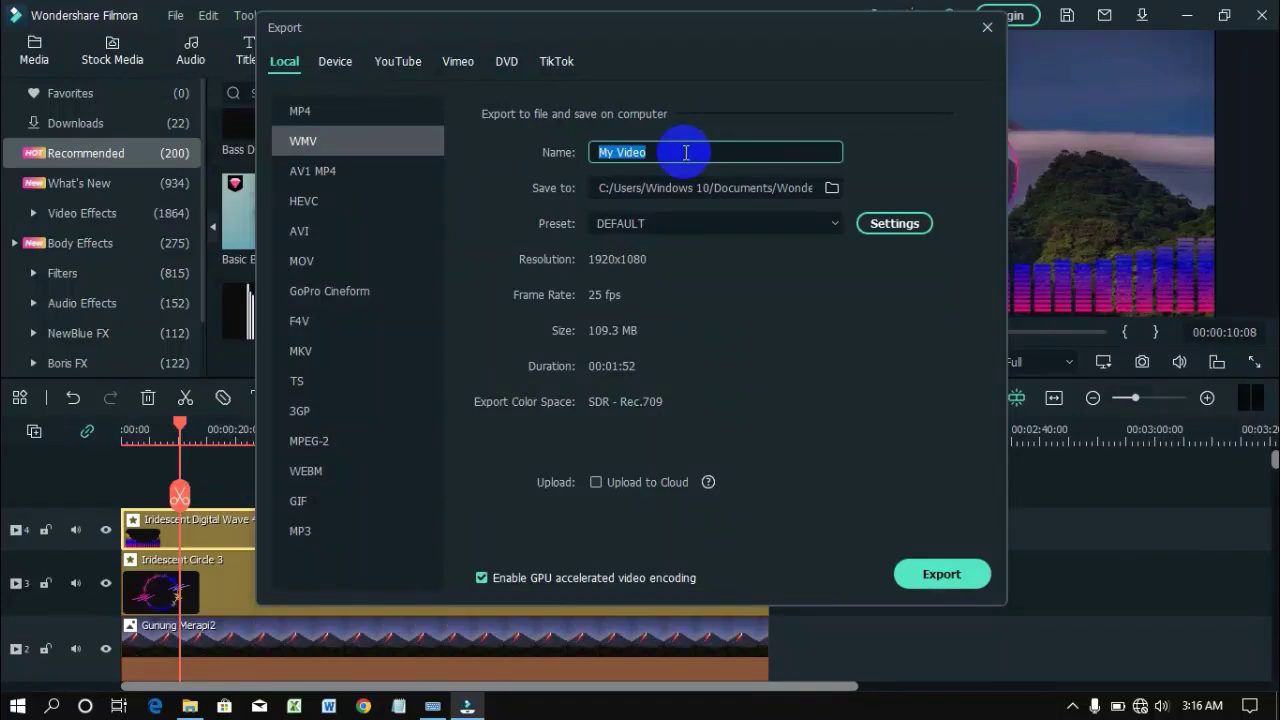
text(Audio Spectrum)
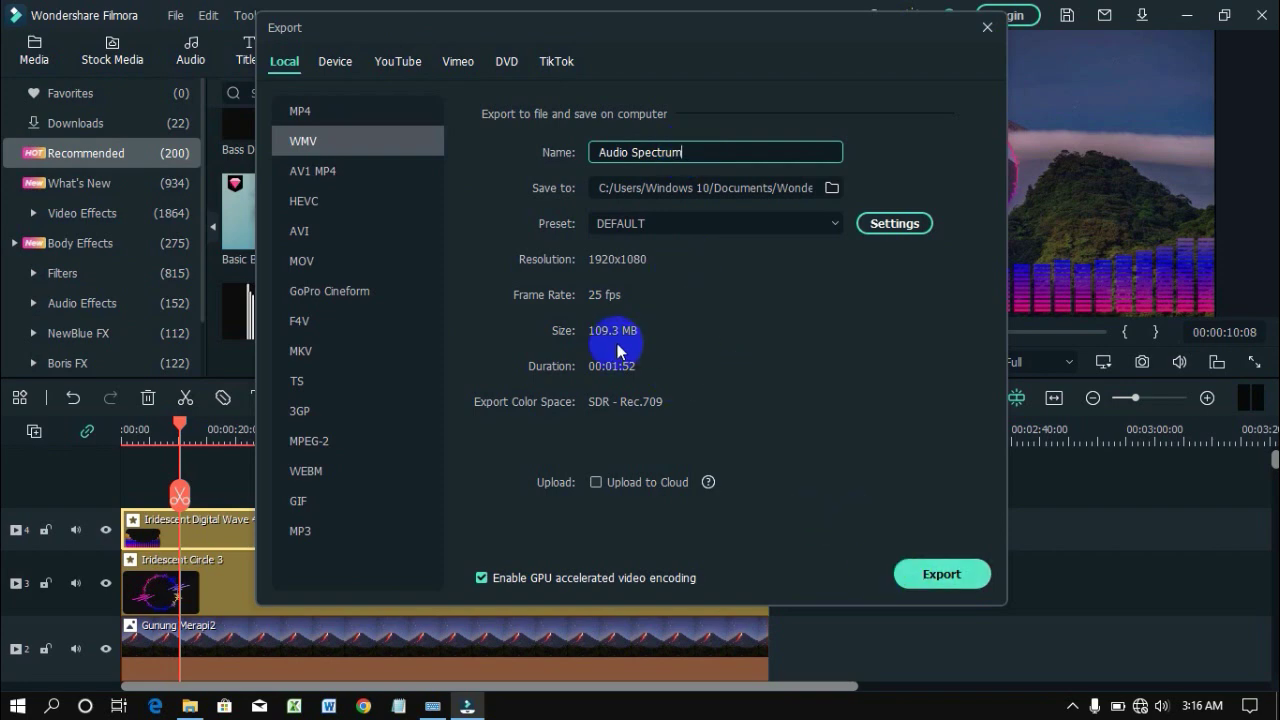
click(938, 576)
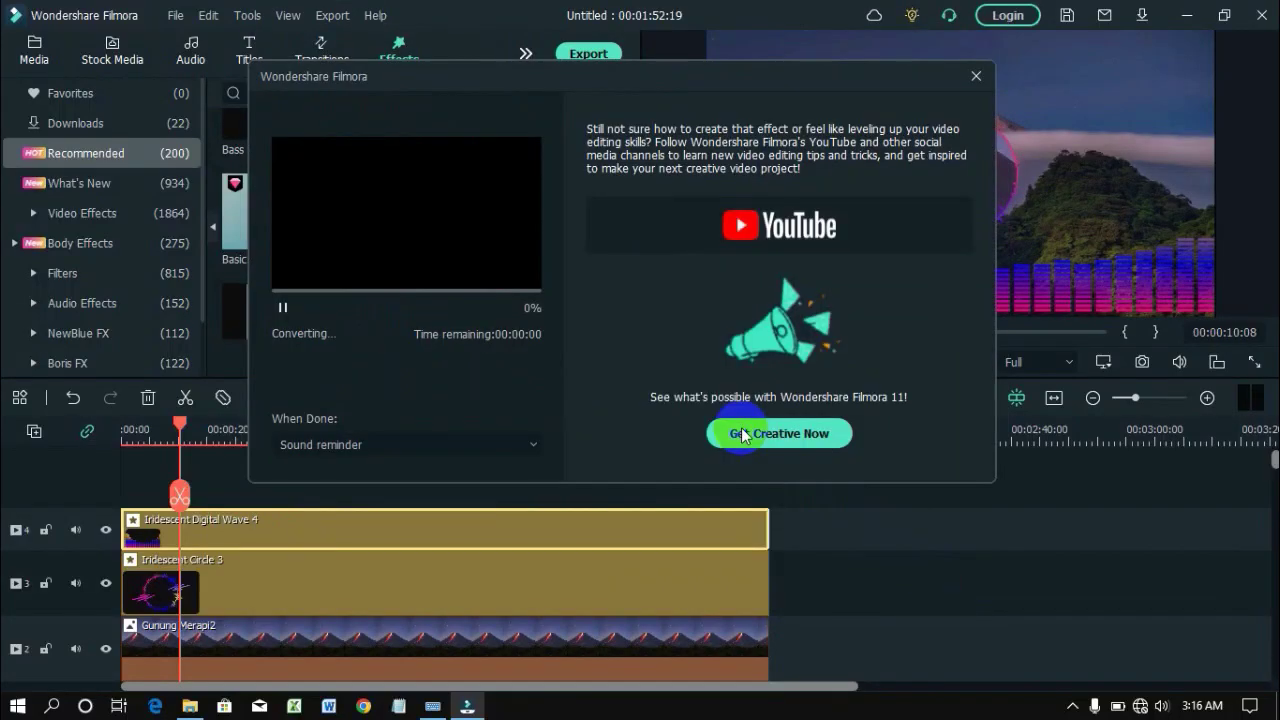